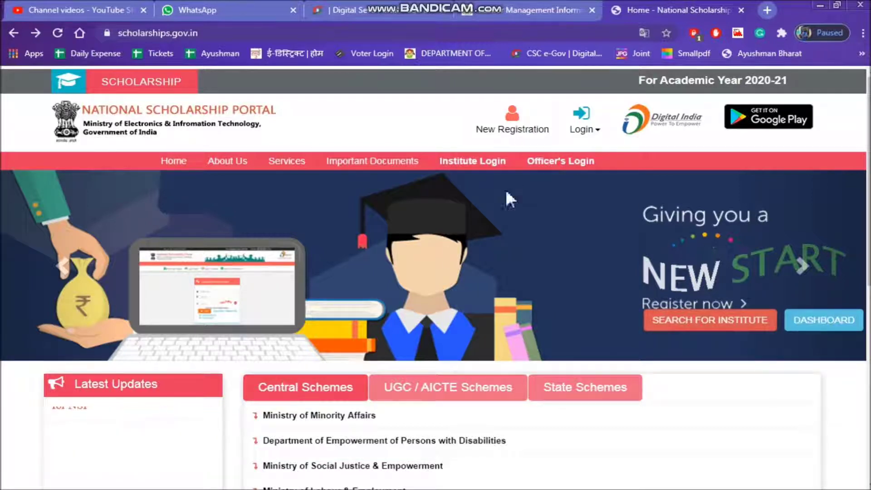
- Open the new student registration guidelines and read through them
{"action": "scroll", "coordinate": [444, 361], "scroll_direction": "down", "scroll_amount": 3}
{"action": "scroll", "coordinate": [447, 363], "scroll_direction": "up", "scroll_amount": 5}
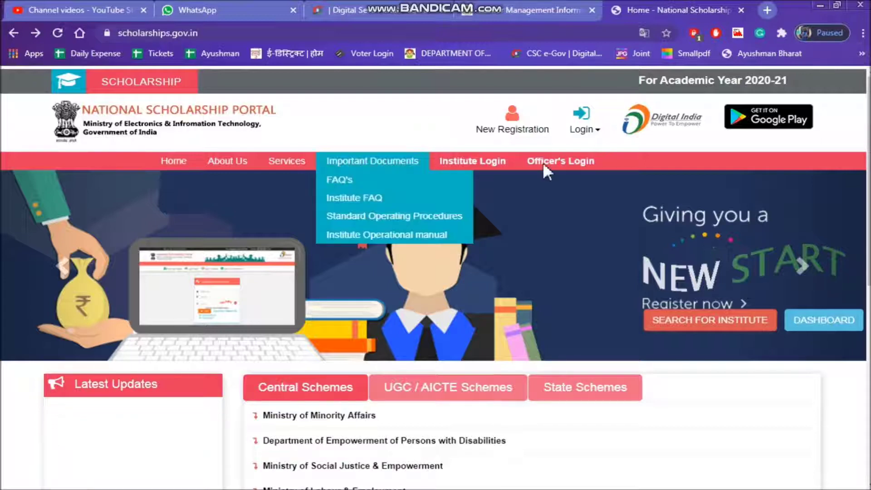
{"action": "left_click", "coordinate": [520, 131]}
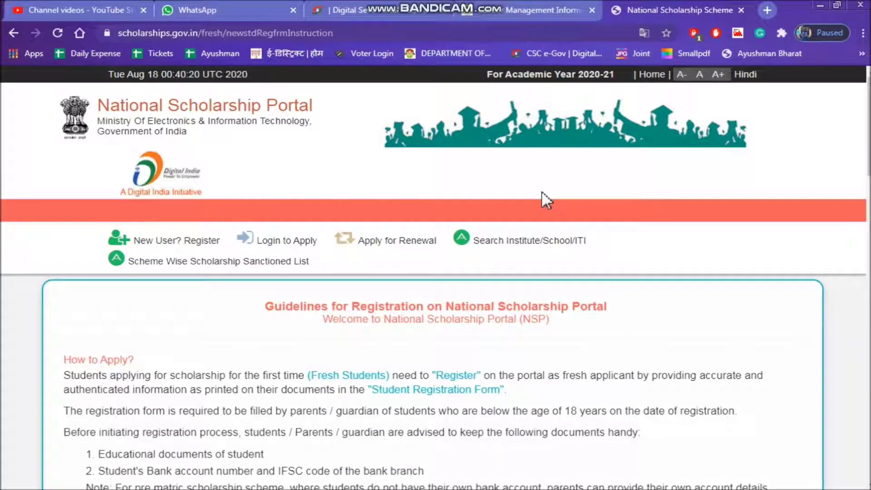
{"action": "scroll", "coordinate": [610, 449], "scroll_direction": "down", "scroll_amount": 12}
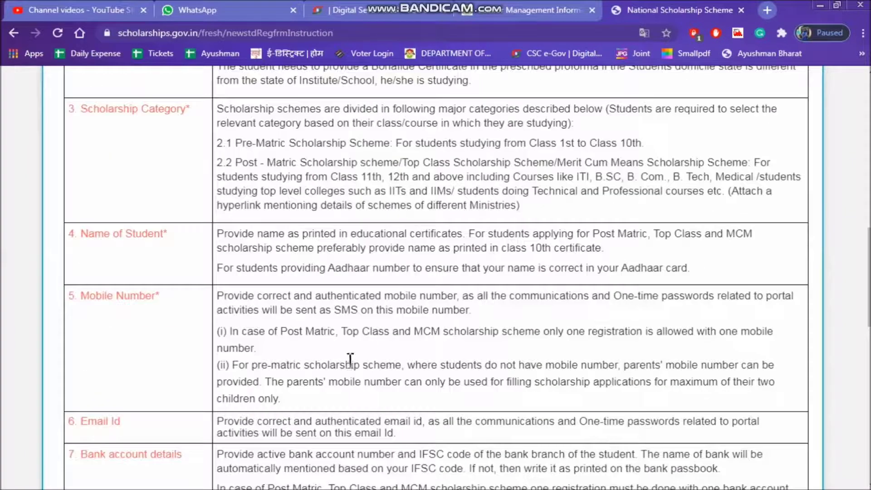
{"action": "scroll", "coordinate": [350, 359], "scroll_direction": "down", "scroll_amount": 3}
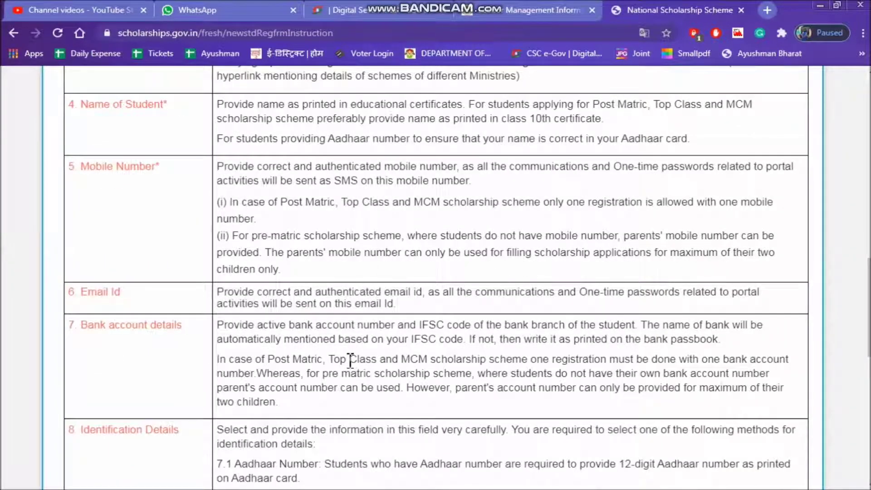
{"action": "scroll", "coordinate": [350, 358], "scroll_direction": "down", "scroll_amount": 1}
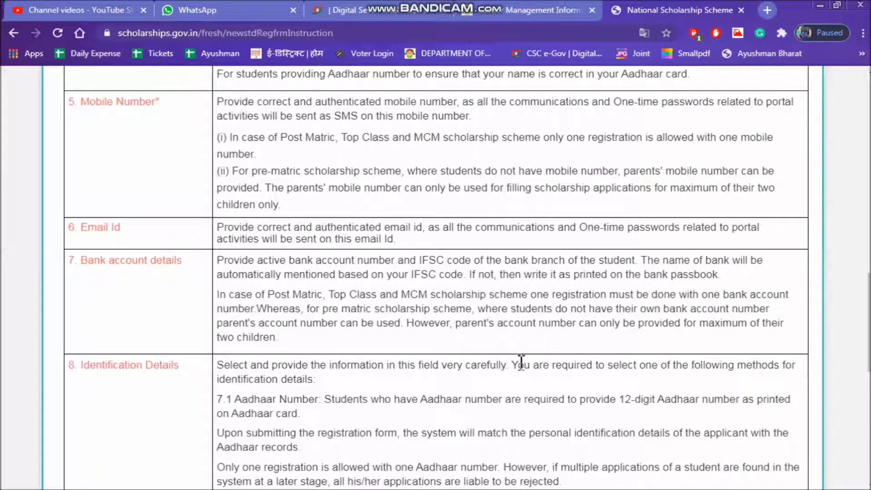
{"action": "left_click_drag", "start_coordinate": [455, 325], "coordinate": [731, 323]}
{"action": "left_click", "coordinate": [741, 325]}
{"action": "left_click_drag", "start_coordinate": [284, 343], "coordinate": [236, 334]}
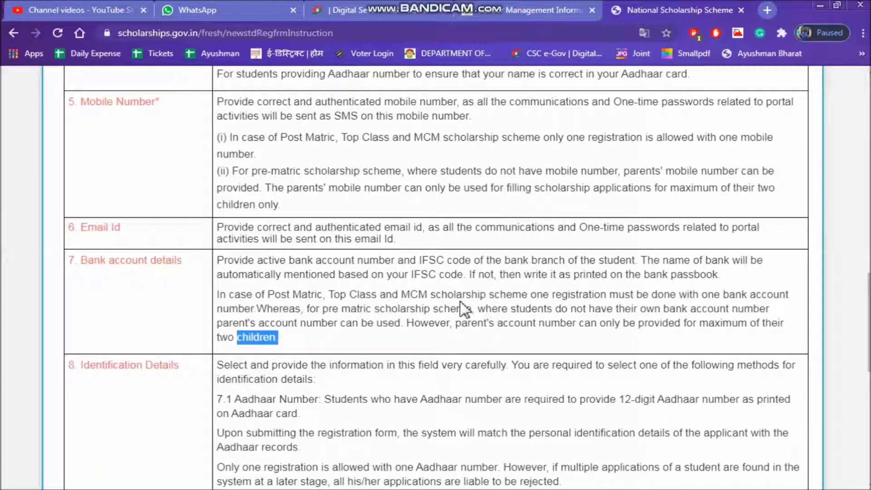
{"action": "left_click_drag", "start_coordinate": [321, 308], "coordinate": [405, 308]}
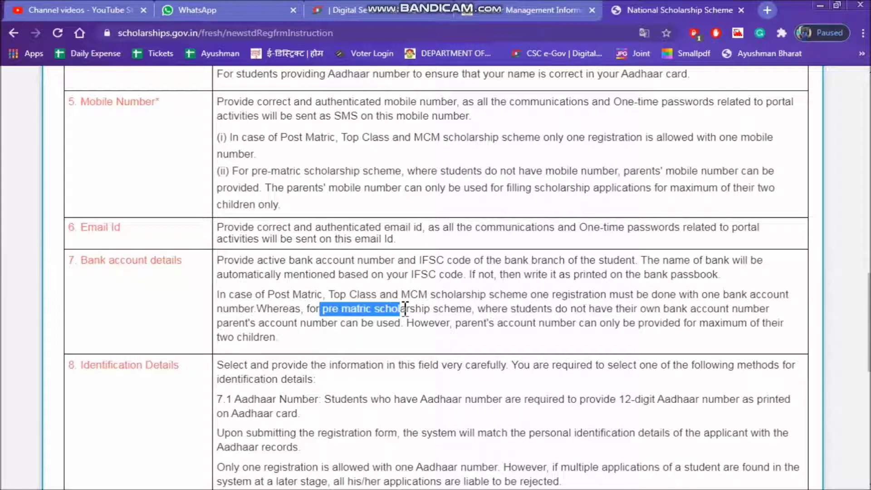
{"action": "left_click", "coordinate": [430, 312]}
{"action": "scroll", "coordinate": [434, 312], "scroll_direction": "down", "scroll_amount": 7}
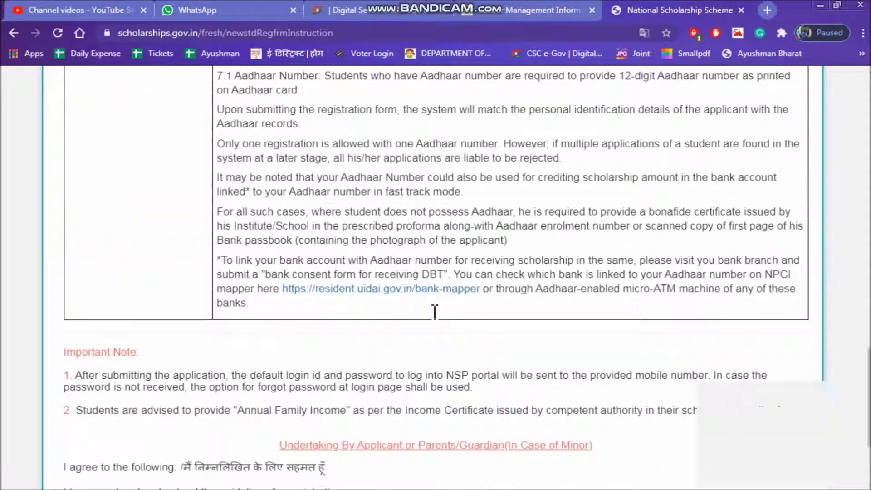
{"action": "scroll", "coordinate": [409, 331], "scroll_direction": "down", "scroll_amount": 3}
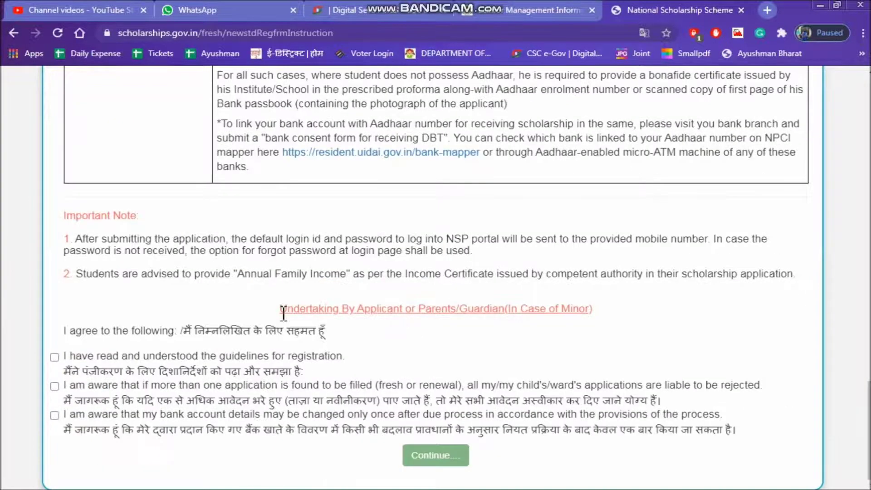
- Accept all three registration undertakings and continue to the registration form
{"action": "left_click", "coordinate": [55, 357]}
{"action": "left_click", "coordinate": [55, 386]}
{"action": "left_click", "coordinate": [55, 415]}
{"action": "left_click", "coordinate": [429, 461]}
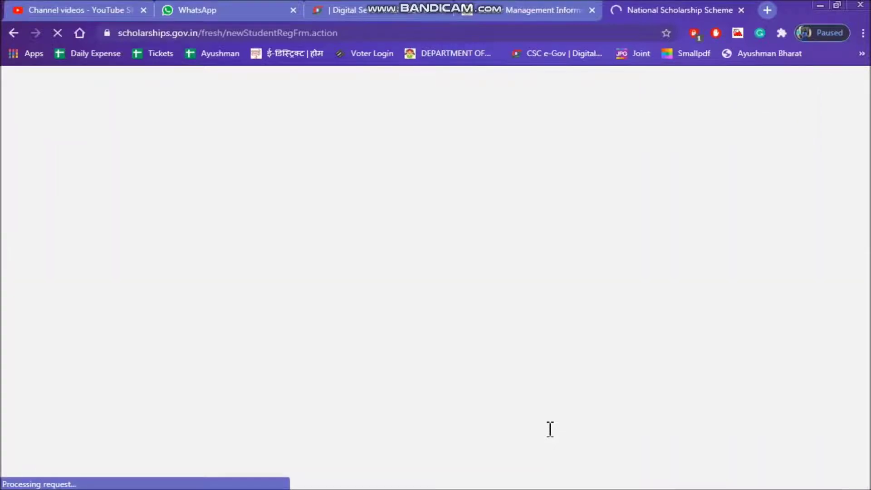
- Choose UTTAR PRADESH as state of domicile and Pre Matric as scholarship category
{"action": "scroll", "coordinate": [200, 389], "scroll_direction": "down", "scroll_amount": 3}
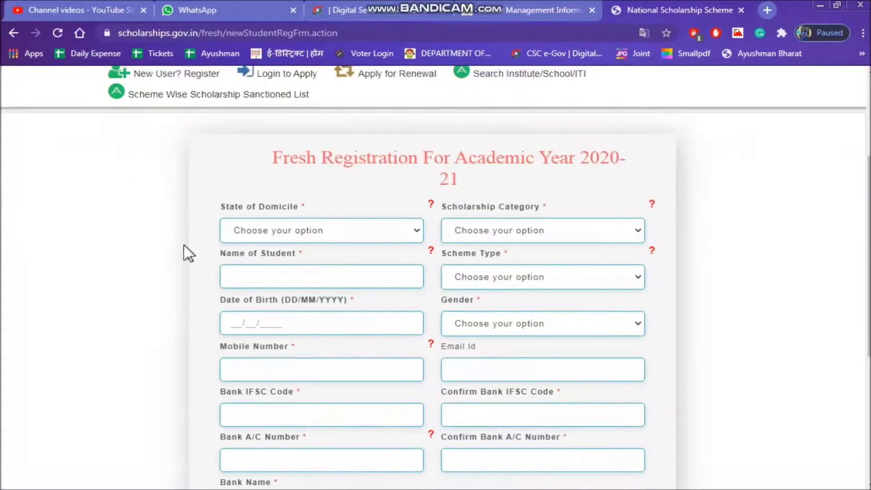
{"action": "scroll", "coordinate": [91, 282], "scroll_direction": "up", "scroll_amount": 4}
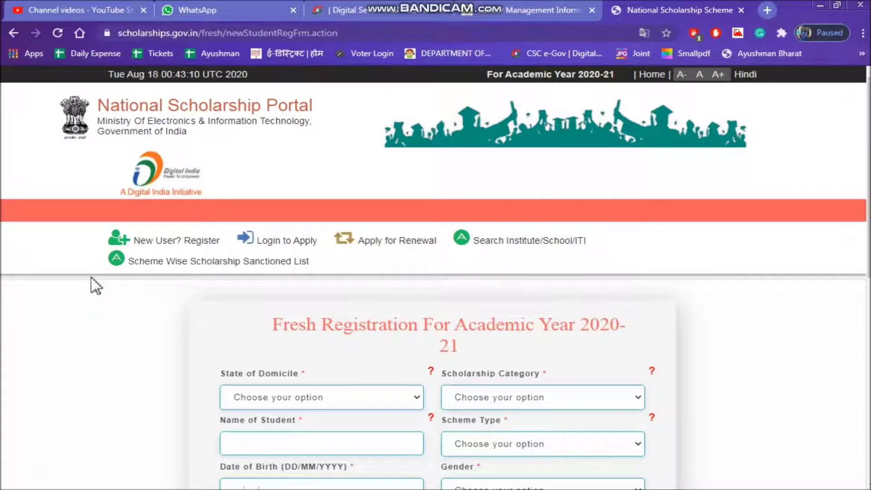
{"action": "scroll", "coordinate": [93, 285], "scroll_direction": "down", "scroll_amount": 3}
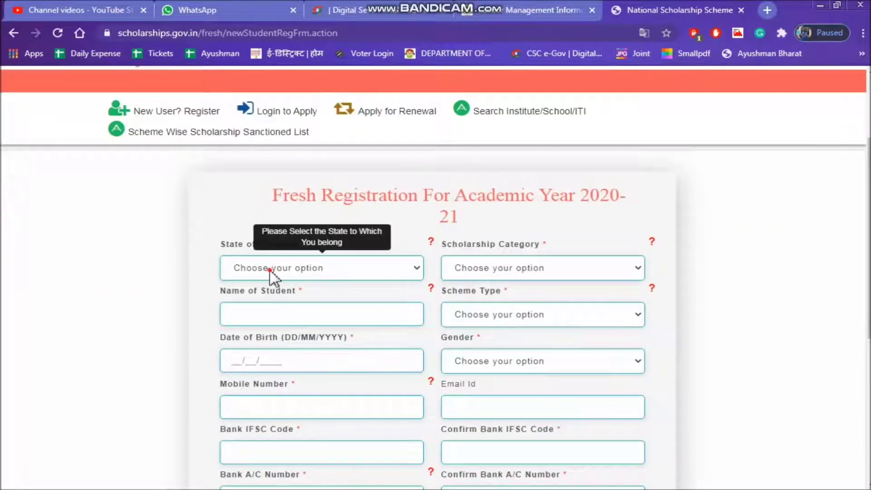
{"action": "left_click", "coordinate": [270, 270]}
{"action": "scroll", "coordinate": [272, 254], "scroll_direction": "down", "scroll_amount": 5}
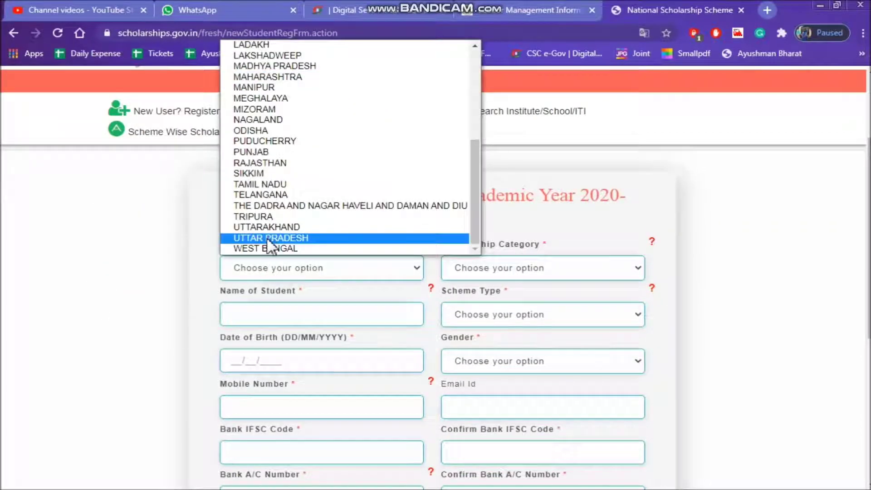
{"action": "left_click", "coordinate": [267, 240]}
{"action": "left_click", "coordinate": [494, 265]}
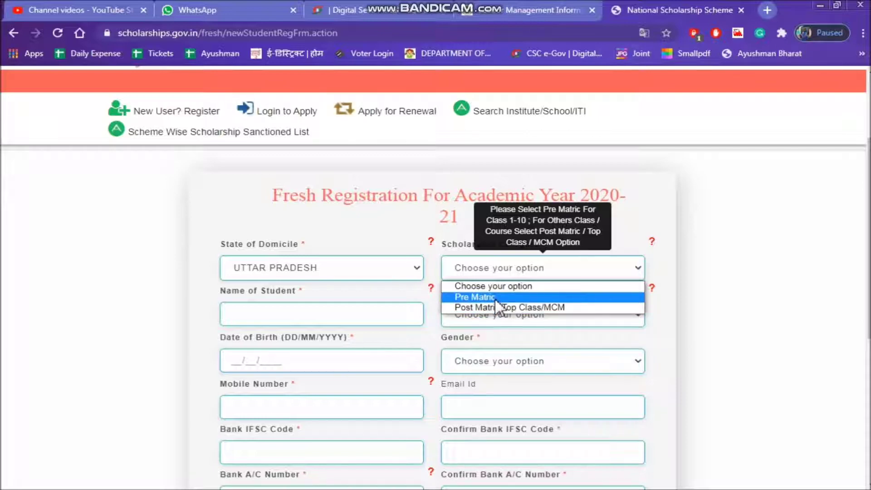
{"action": "left_click", "coordinate": [494, 298]}
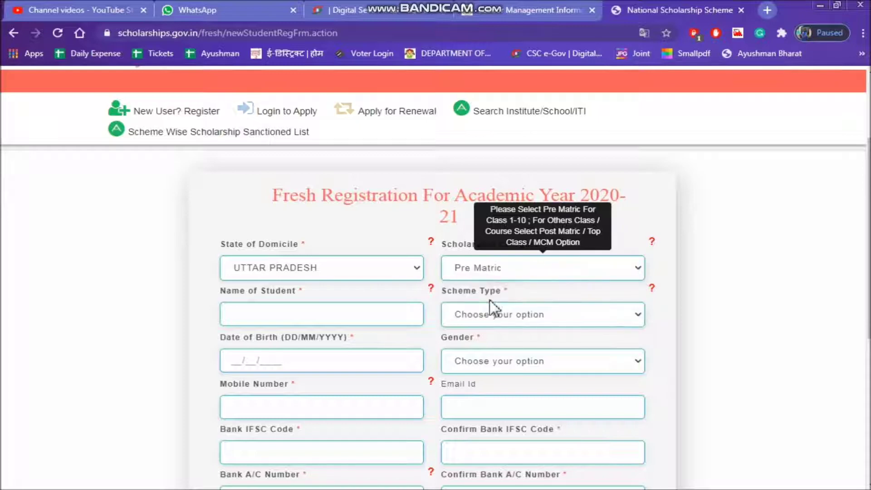
- Enter the student's full name and choose Scholarship Scheme as the scheme type
{"action": "left_click", "coordinate": [326, 319]}
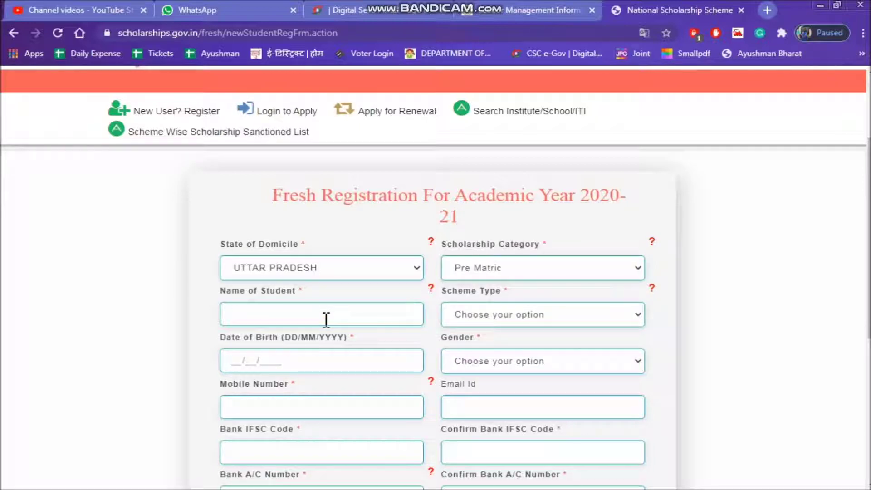
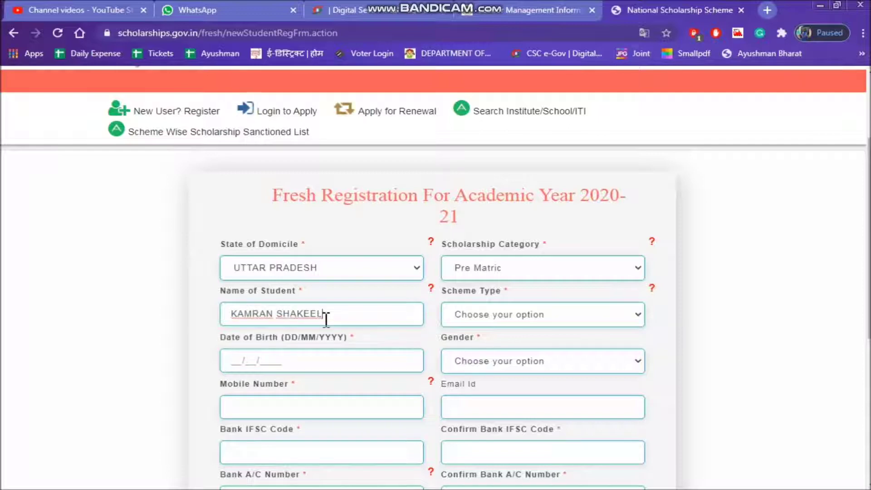
{"action": "left_click", "coordinate": [513, 313]}
{"action": "left_click", "coordinate": [513, 315]}
{"action": "left_click", "coordinate": [516, 322]}
{"action": "left_click", "coordinate": [499, 342]}
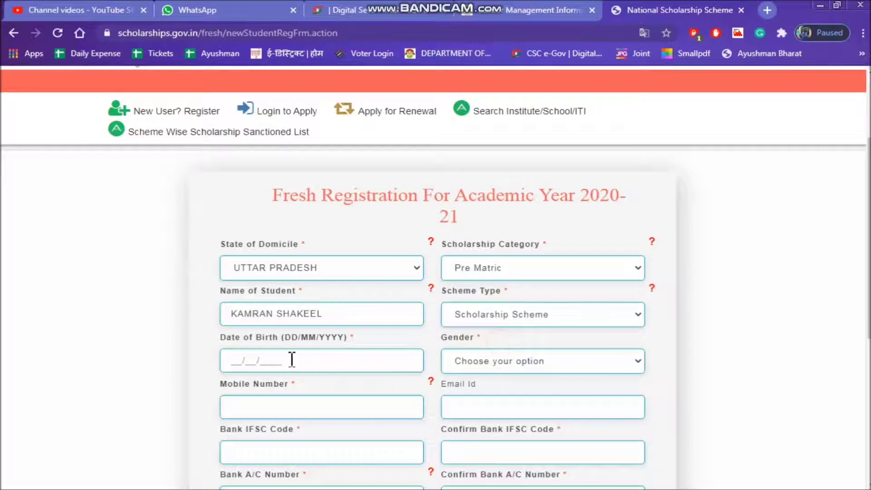
{"action": "left_click", "coordinate": [241, 361]}
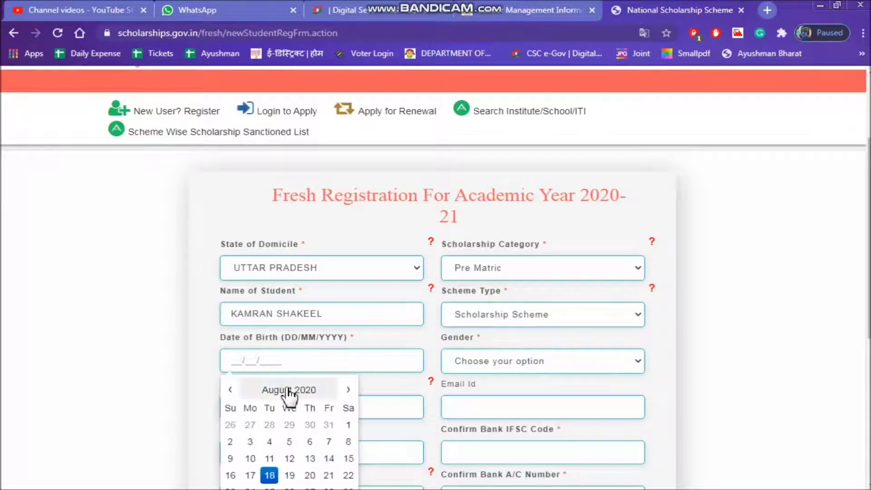
{"action": "left_click", "coordinate": [284, 390]}
{"action": "left_click", "coordinate": [277, 392]}
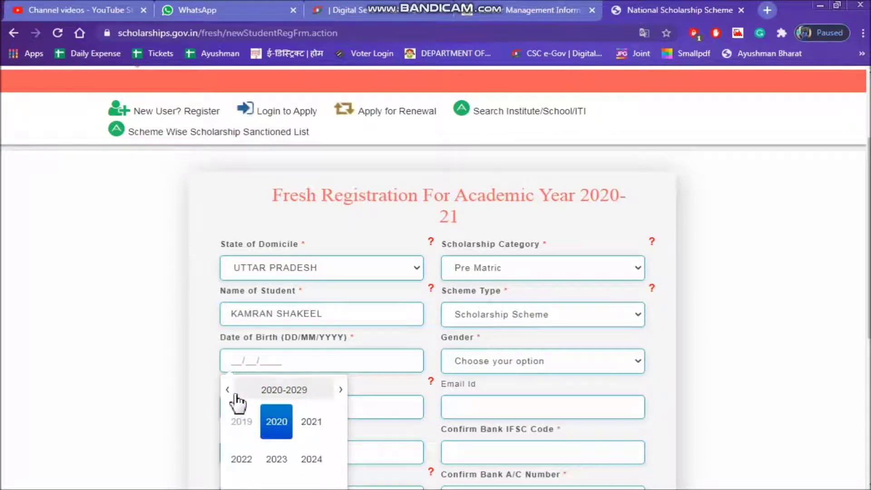
{"action": "left_click", "coordinate": [228, 390]}
{"action": "left_click", "coordinate": [228, 390]}
{"action": "left_click", "coordinate": [228, 391]}
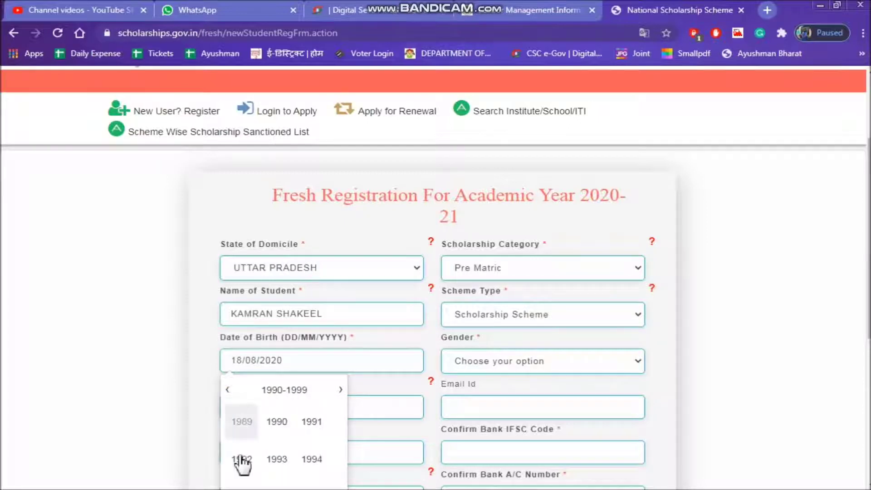
{"action": "left_click", "coordinate": [241, 459]}
{"action": "scroll", "coordinate": [153, 437], "scroll_direction": "down", "scroll_amount": 3}
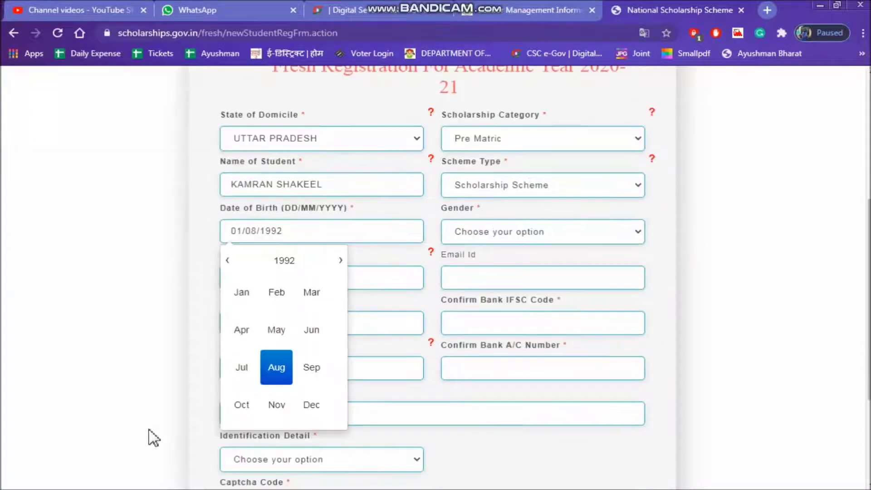
{"action": "left_click", "coordinate": [317, 335]}
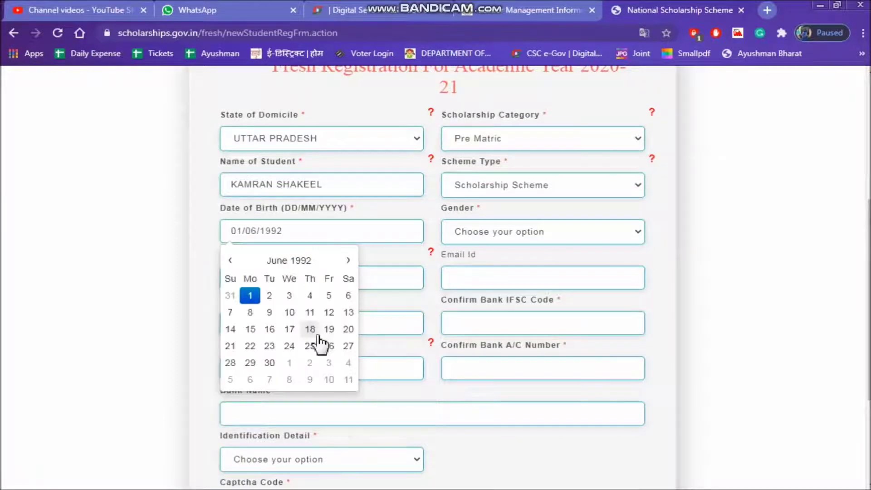
{"action": "left_click", "coordinate": [271, 363]}
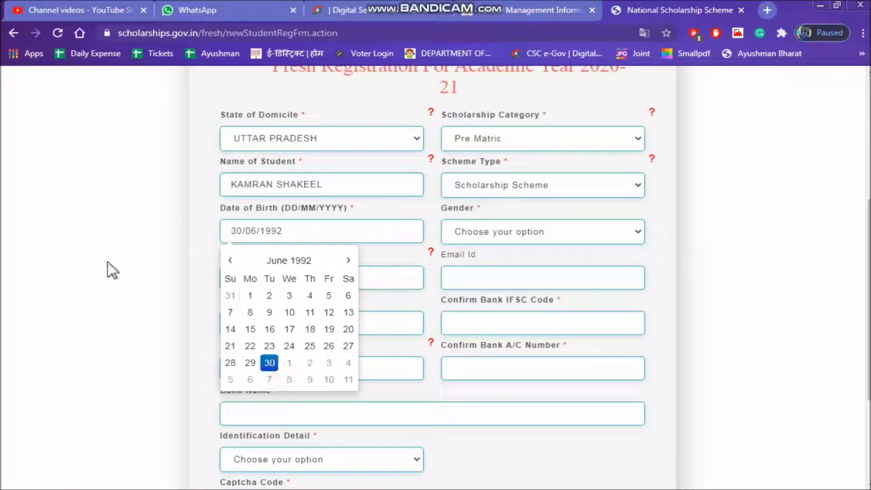
{"action": "left_click", "coordinate": [101, 295]}
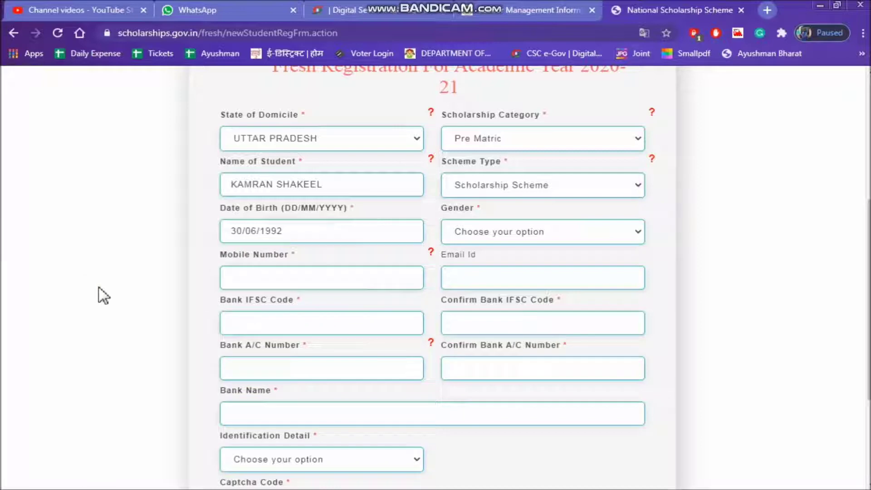
{"action": "left_click", "coordinate": [515, 236]}
{"action": "left_click", "coordinate": [492, 271]}
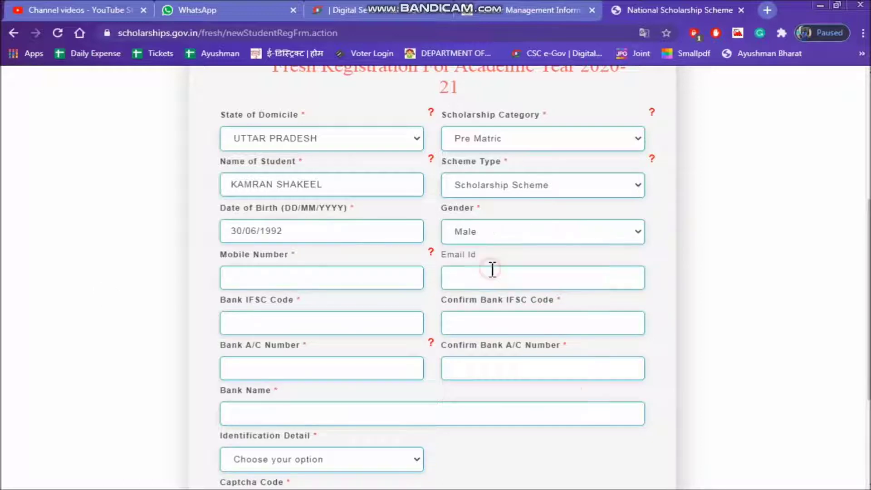
- Set Identification Detail to Aadhaar Number, replacing the initial Bank A/C Number choice
{"action": "left_click", "coordinate": [333, 271]}
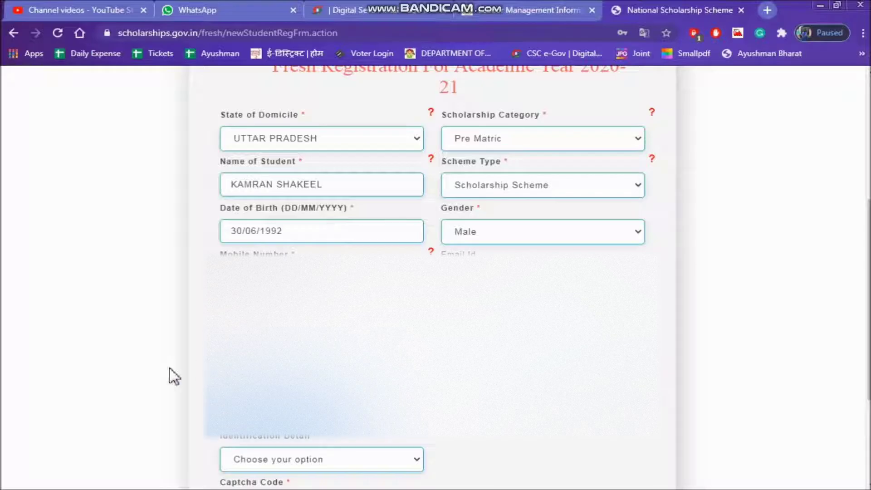
{"action": "left_click", "coordinate": [284, 466]}
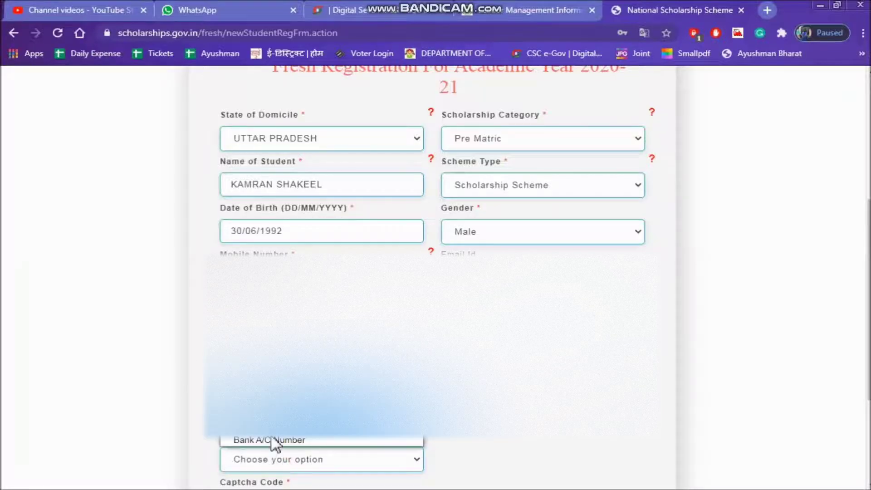
{"action": "left_click", "coordinate": [274, 442]}
{"action": "left_click", "coordinate": [280, 467]}
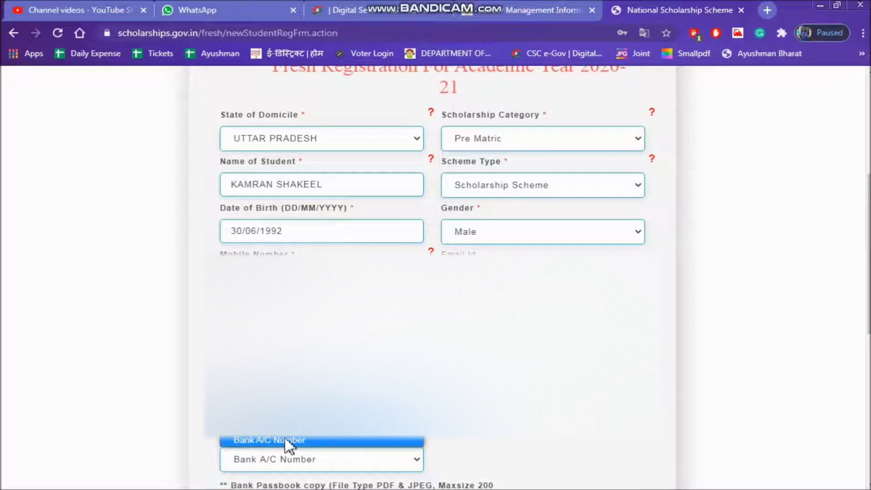
{"action": "left_click", "coordinate": [288, 441]}
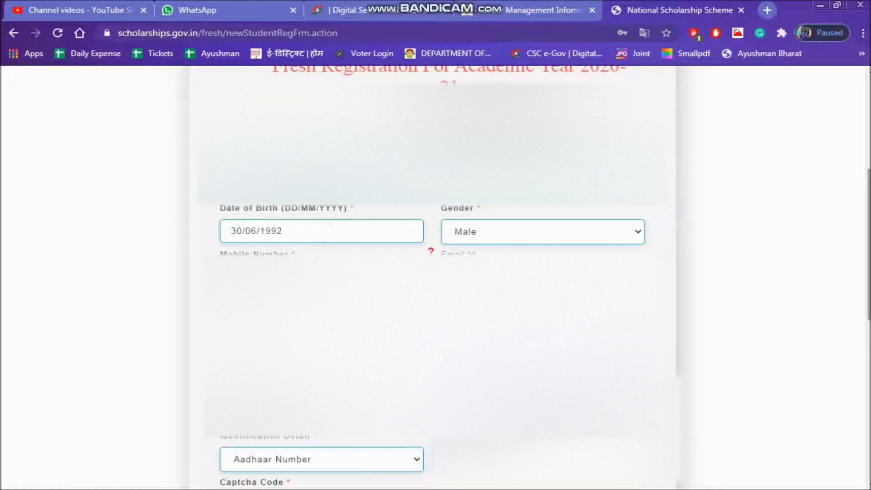
- Enter the captcha, correcting its mistyped first character
{"action": "scroll", "coordinate": [435, 272], "scroll_direction": "down", "scroll_amount": 6}
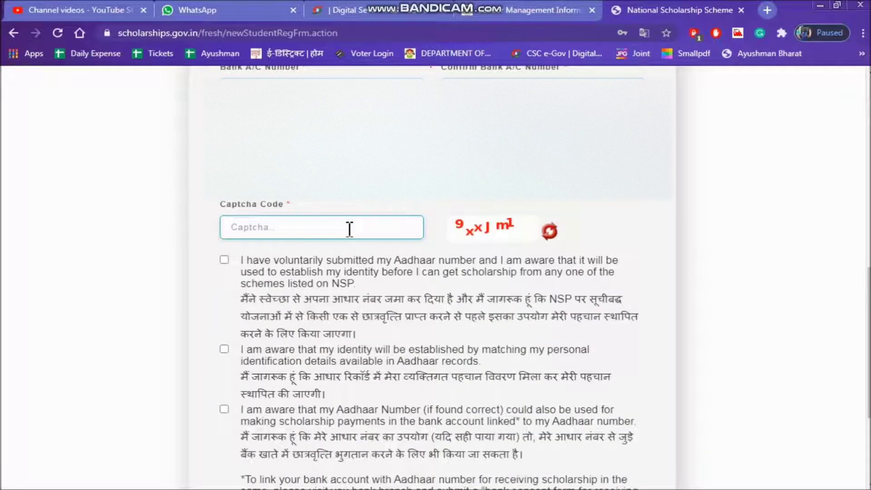
{"action": "type", "text": "0xx"}
{"action": "type", "text": "Jn"}
{"action": "type", "text": "1"}
{"action": "left_click_drag", "start_coordinate": [230, 231], "coordinate": [237, 232]}
{"action": "key", "text": "BackSpace"}
{"action": "type", "text": "9"}
- Accept the three Aadhaar consent statements and submit the registration
{"action": "left_click", "coordinate": [224, 260]}
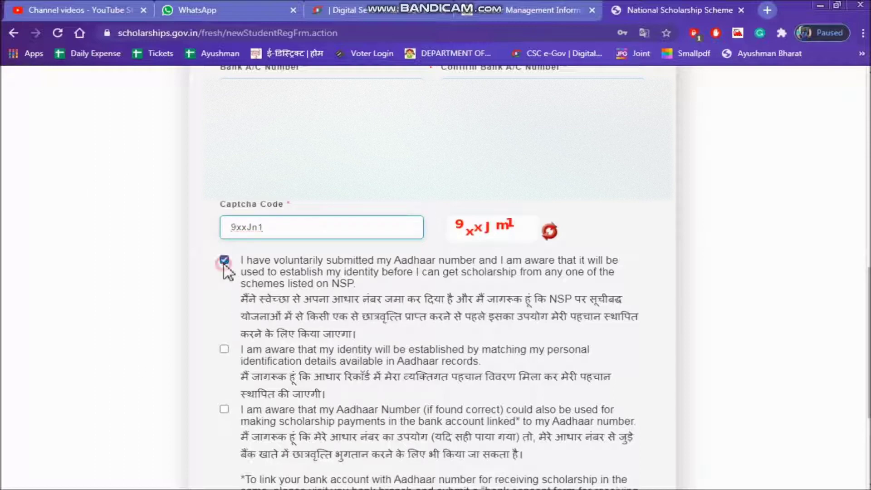
{"action": "left_click", "coordinate": [224, 349]}
{"action": "left_click", "coordinate": [224, 410]}
{"action": "scroll", "coordinate": [227, 410], "scroll_direction": "down", "scroll_amount": 4}
{"action": "left_click", "coordinate": [429, 442]}
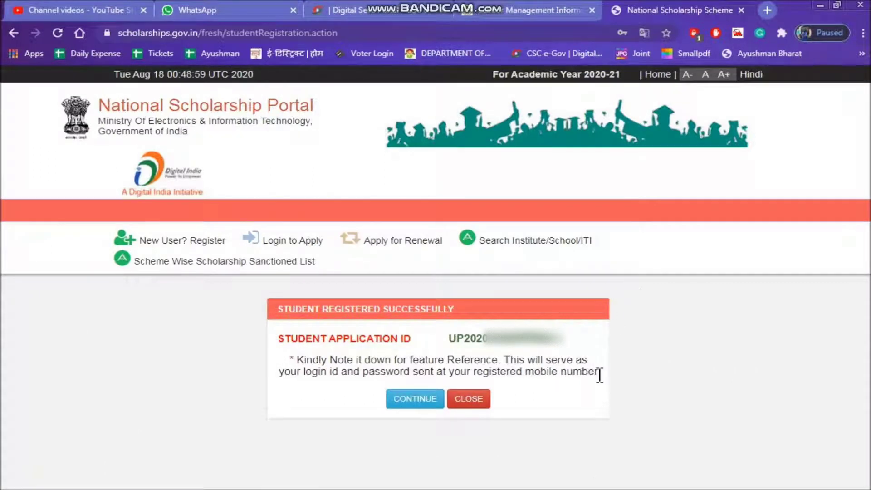
- Copy the new Application ID from the success box and continue to the login page
{"action": "left_click_drag", "start_coordinate": [323, 360], "coordinate": [277, 341]}
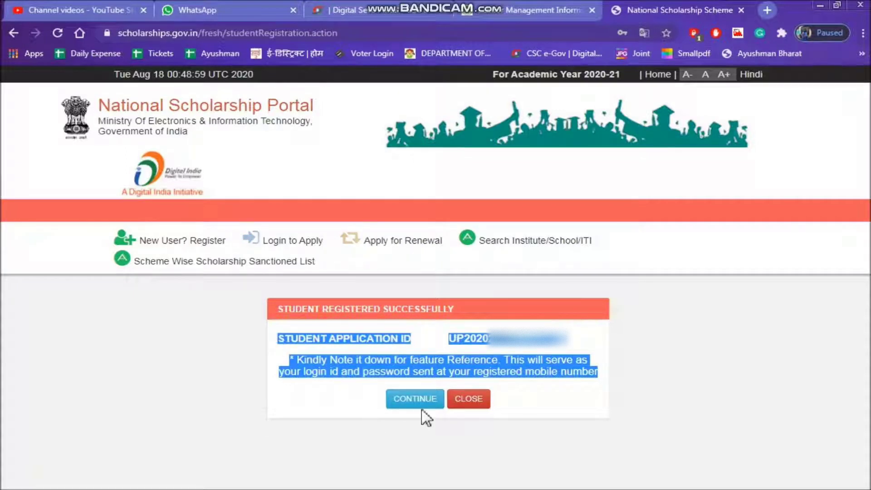
{"action": "right_click", "coordinate": [475, 344]}
{"action": "double_click", "coordinate": [474, 343]}
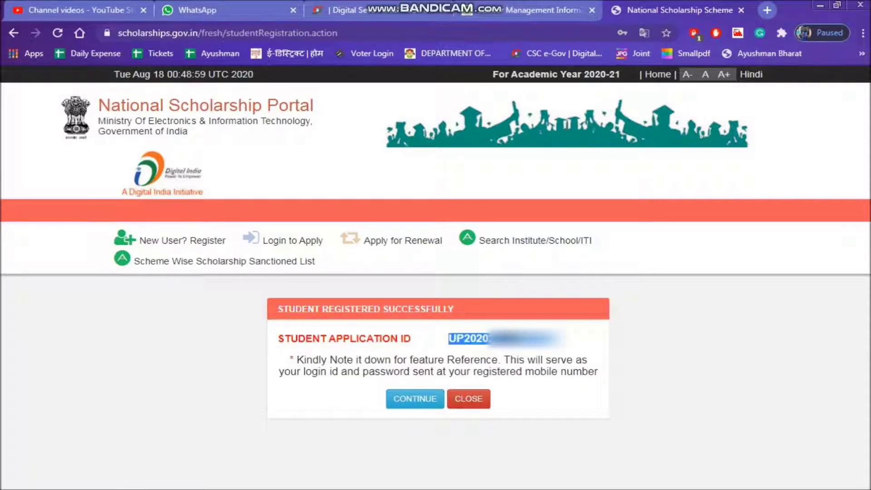
{"action": "left_click", "coordinate": [432, 403]}
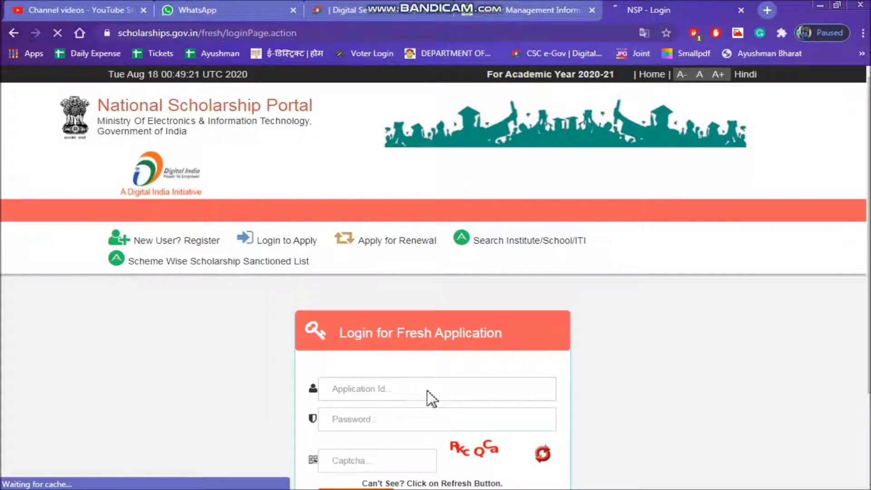
{"action": "scroll", "coordinate": [661, 422], "scroll_direction": "down", "scroll_amount": 3}
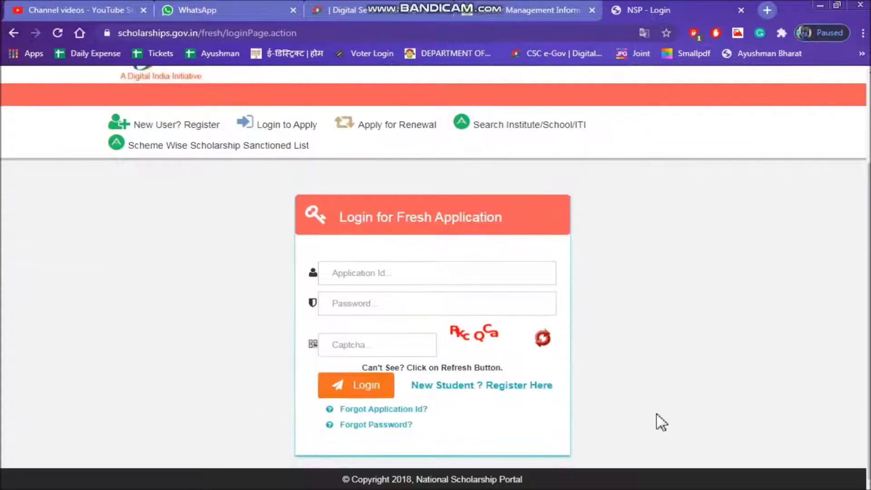
- Enter the application ID and password, refresh the captcha, type it and attempt login
{"action": "left_click", "coordinate": [414, 272]}
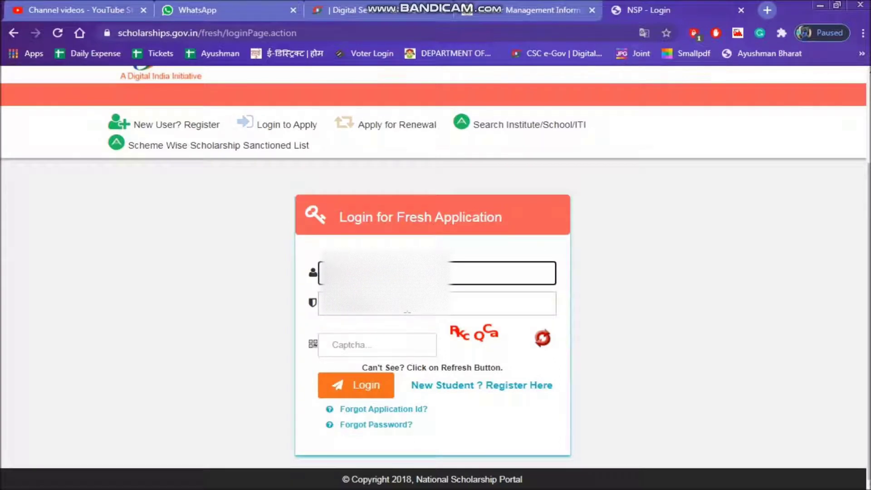
{"action": "left_click", "coordinate": [407, 312]}
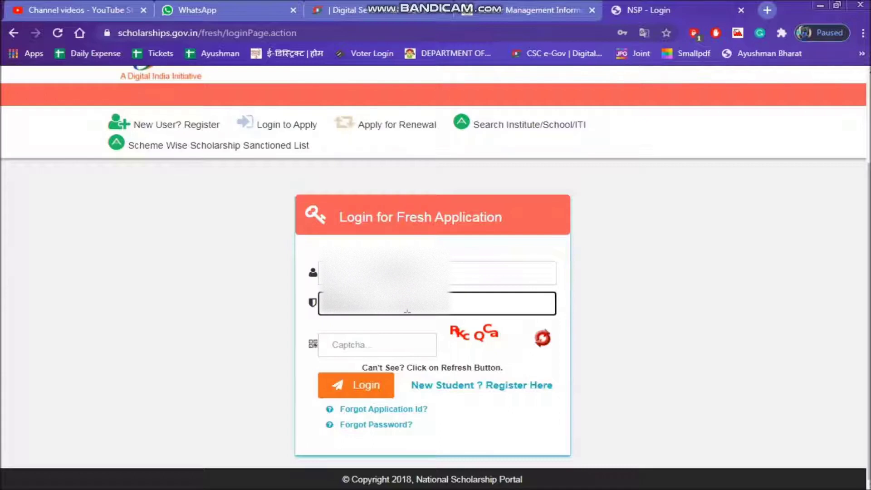
{"action": "key", "text": "Tab"}
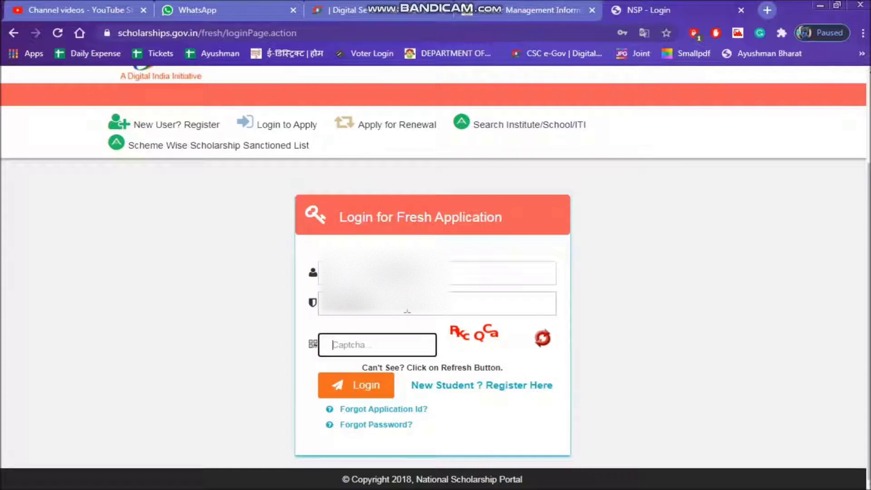
{"action": "left_click", "coordinate": [544, 336]}
{"action": "left_click", "coordinate": [543, 337]}
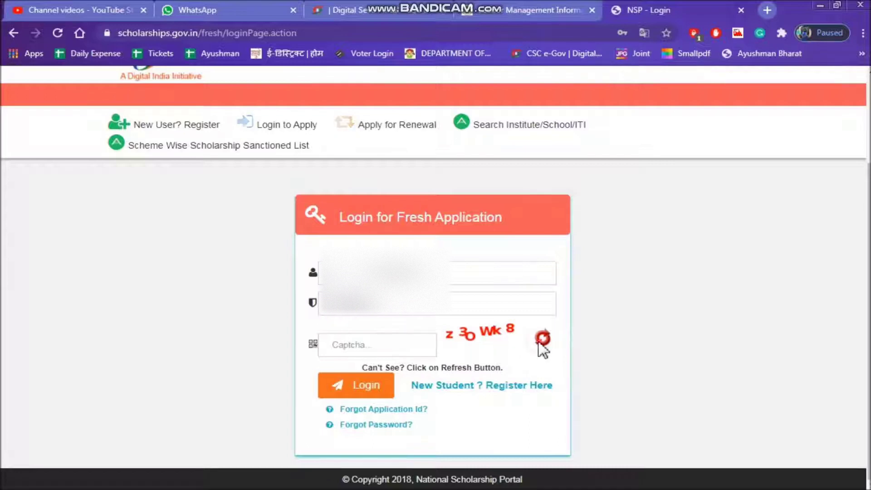
{"action": "left_click", "coordinate": [543, 338]}
{"action": "left_click", "coordinate": [420, 346]}
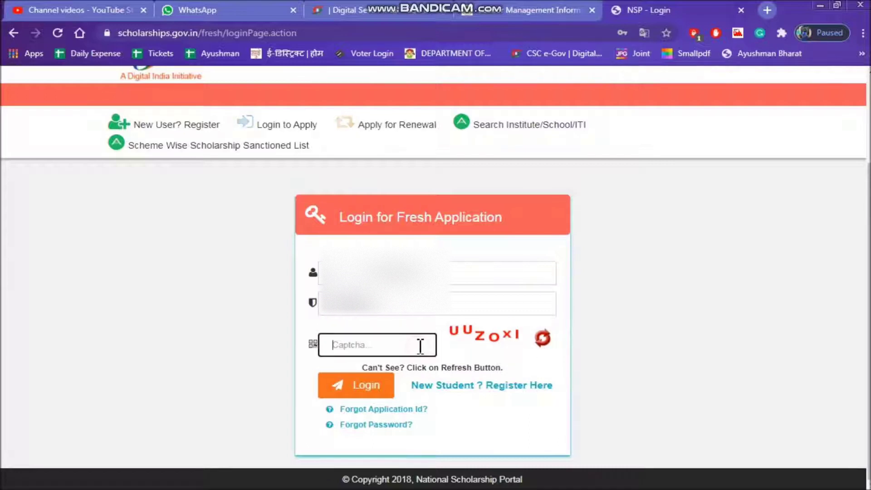
{"action": "type", "text": "UU"}
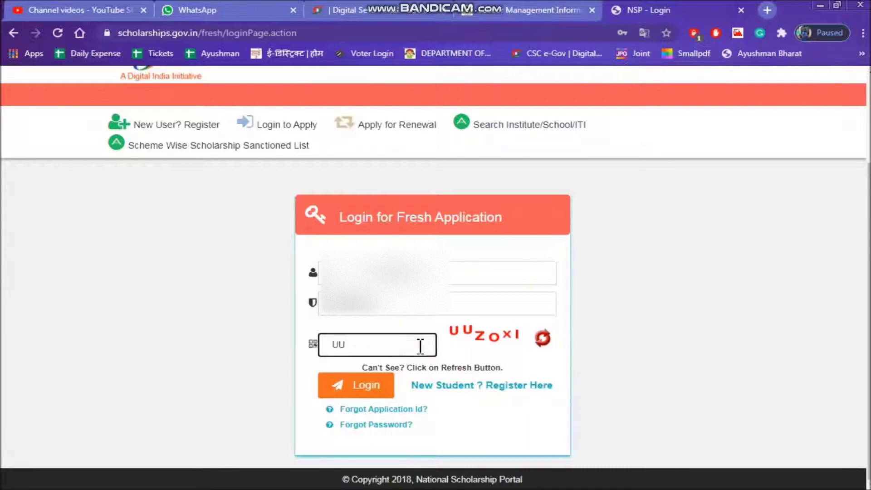
{"action": "type", "text": "ZOxI"}
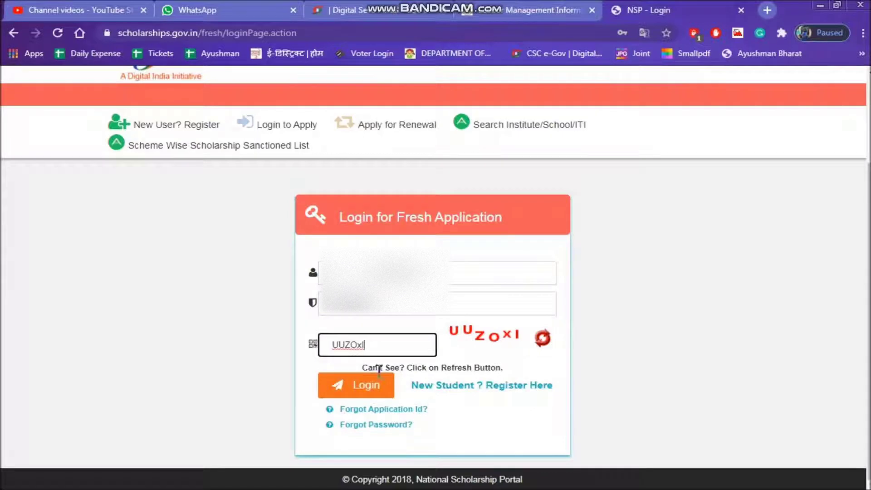
{"action": "left_click", "coordinate": [353, 382]}
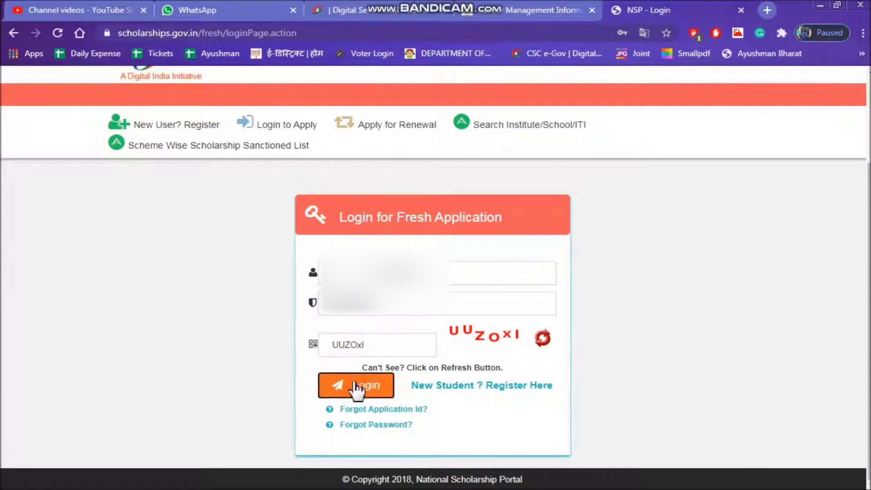
- Dismiss the wrong-captcha alert, retype the captcha and log in
{"action": "left_click", "coordinate": [571, 107]}
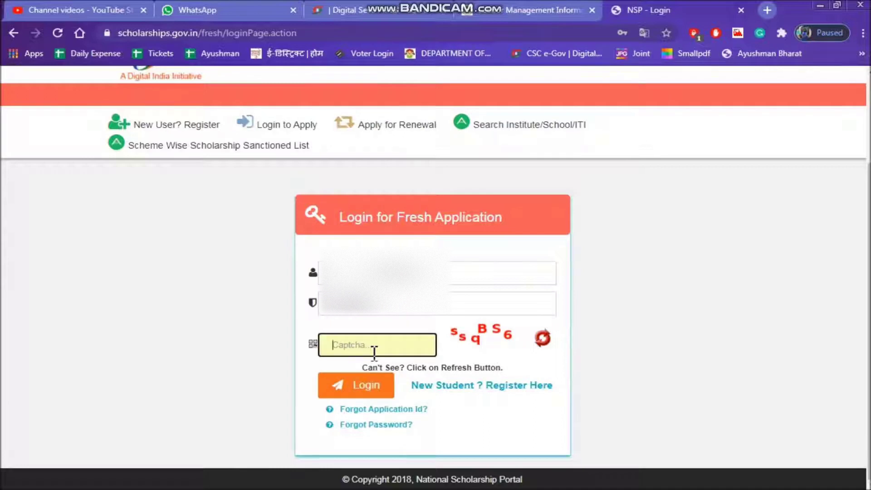
{"action": "type", "text": "ssqB"}
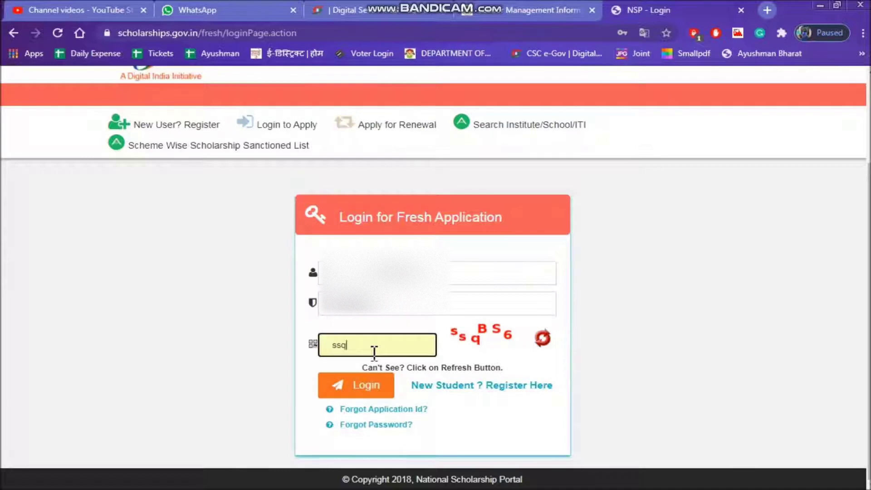
{"action": "type", "text": "S6"}
{"action": "left_click", "coordinate": [349, 387]}
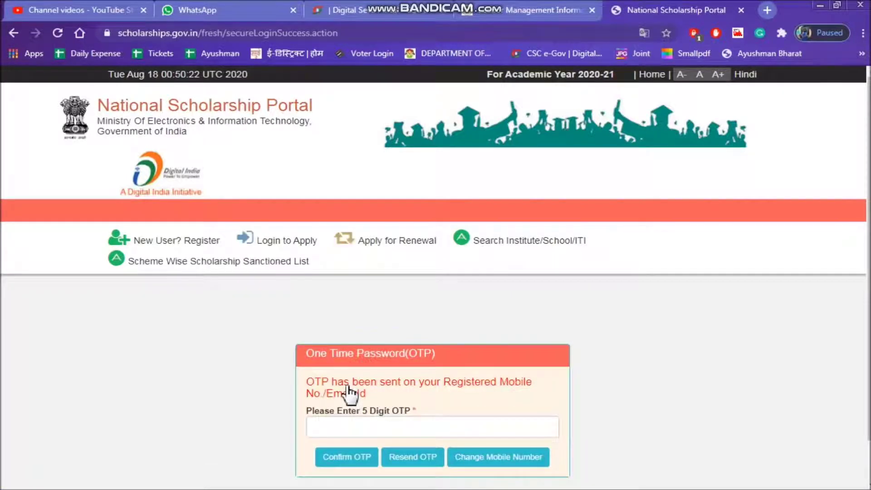
- Enter the received one-time password and confirm it
{"action": "left_click", "coordinate": [353, 427]}
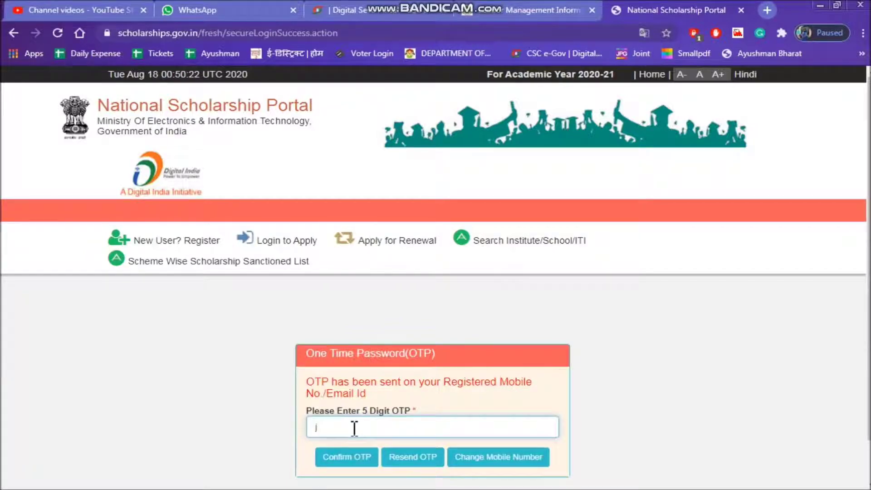
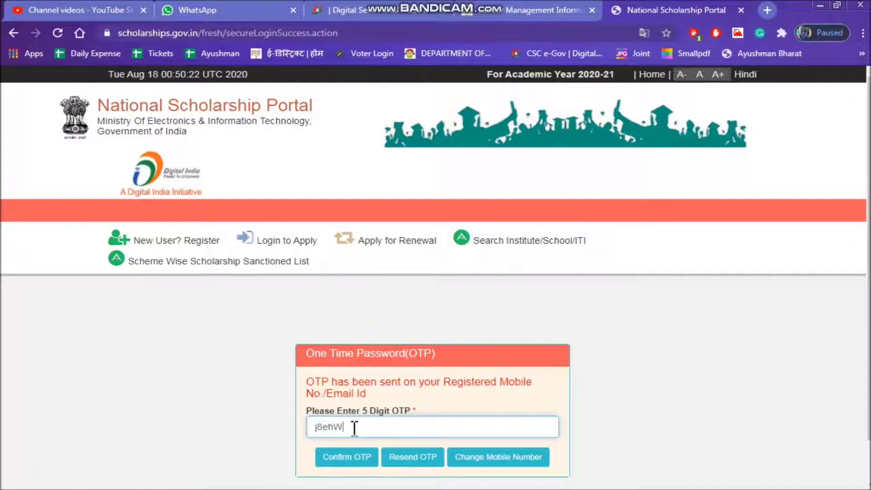
{"action": "left_click", "coordinate": [350, 458]}
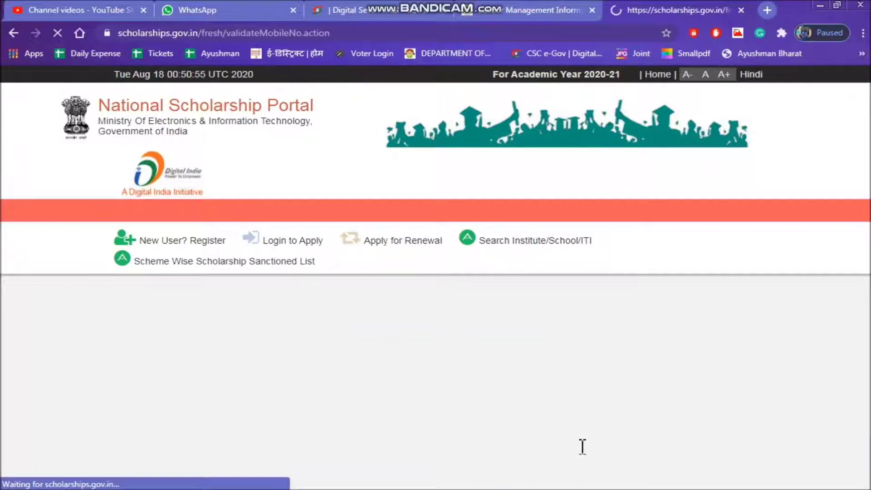
- Enter a new password, re-enter it in the confirmation field, and submit
{"action": "left_click", "coordinate": [499, 346]}
{"action": "left_click", "coordinate": [499, 347]}
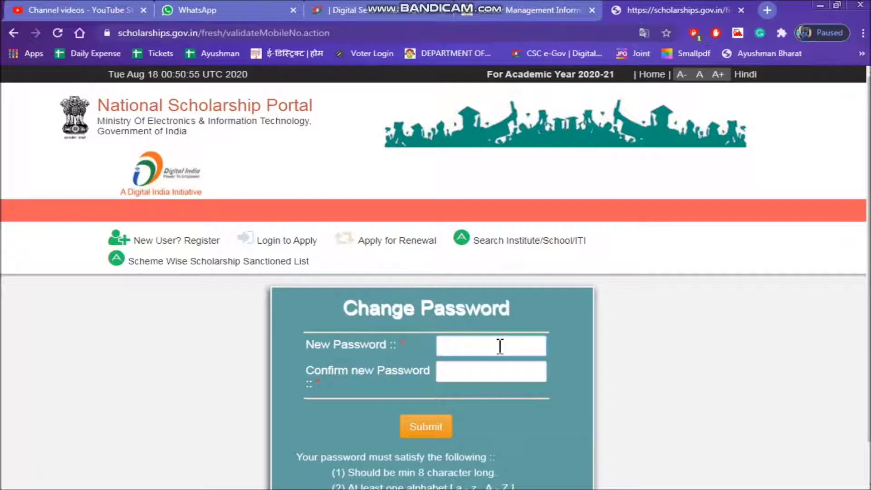
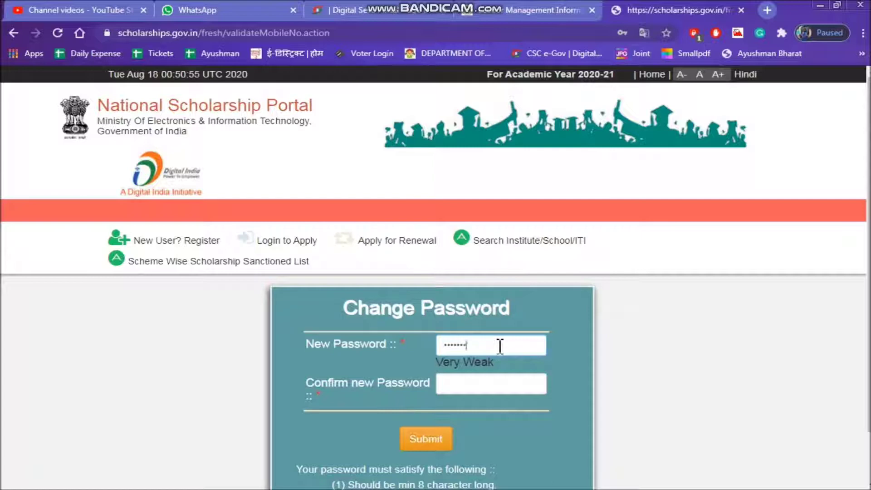
{"action": "key", "text": "Tab"}
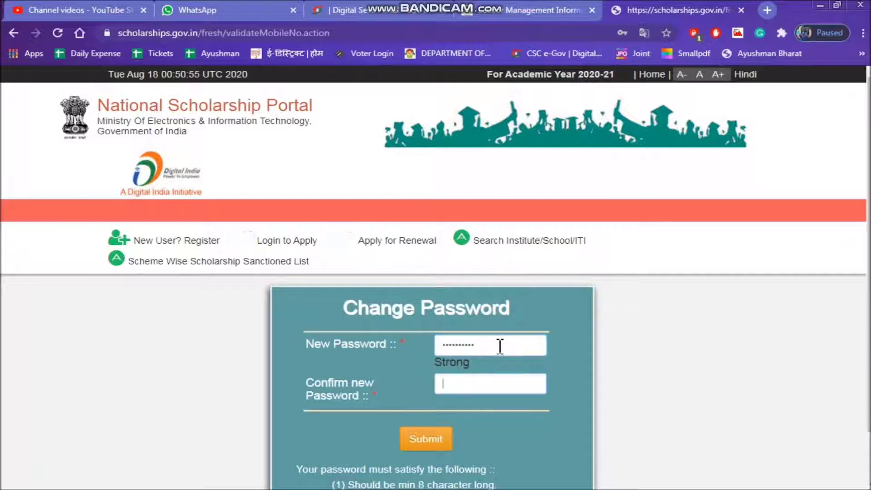
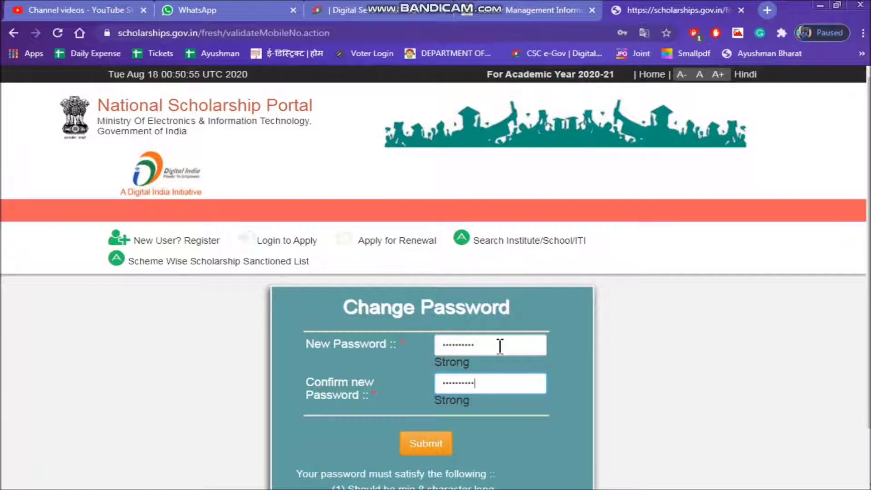
{"action": "left_click", "coordinate": [608, 420]}
{"action": "scroll", "coordinate": [602, 424], "scroll_direction": "down", "scroll_amount": 1}
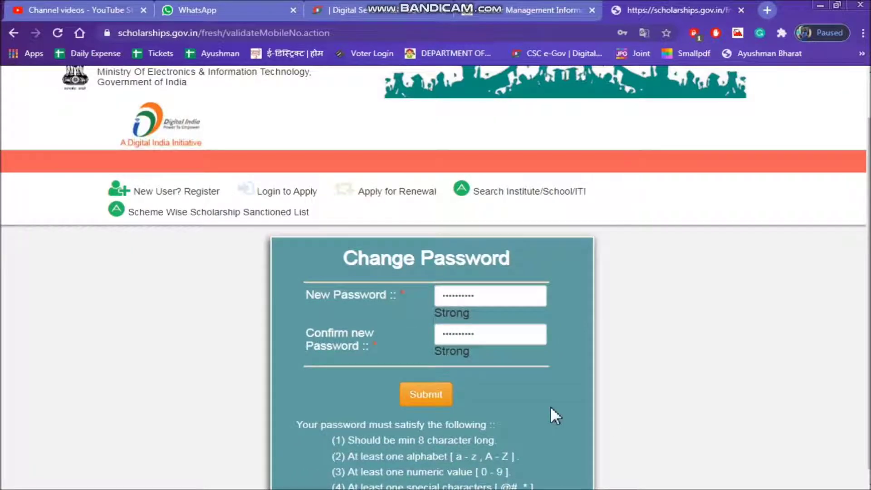
{"action": "left_click", "coordinate": [427, 394]}
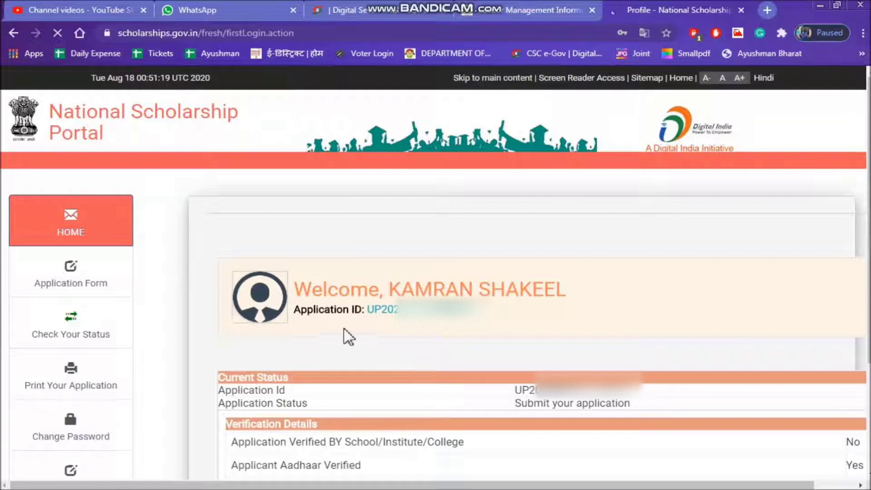
- Open the application form and set Religion to Muslim and Category to GENERAL
{"action": "left_click", "coordinate": [79, 282]}
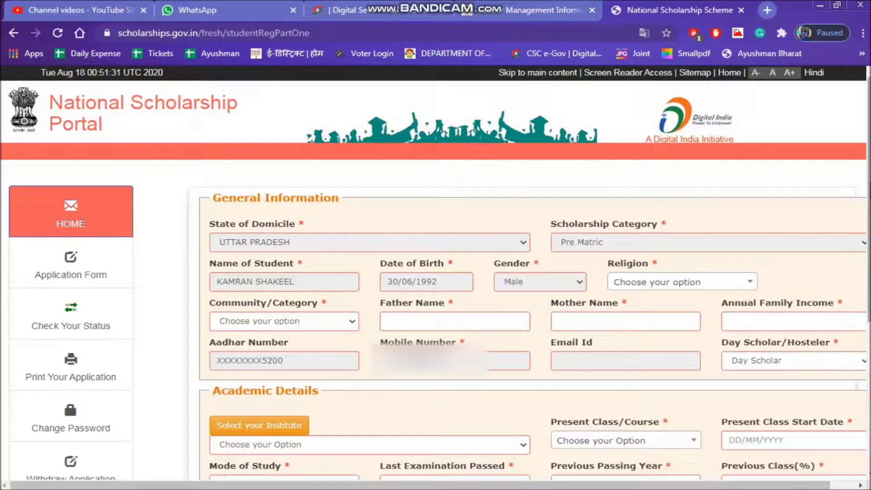
{"action": "scroll", "coordinate": [436, 272], "scroll_direction": "down", "scroll_amount": 3}
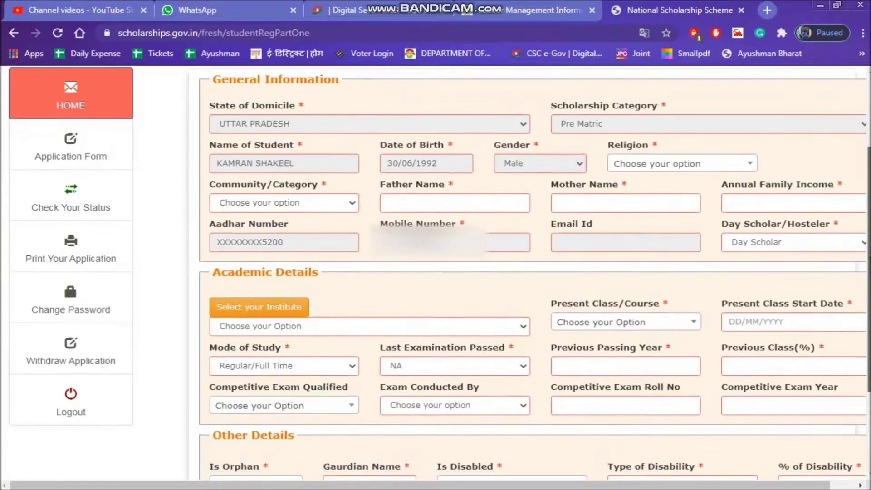
{"action": "left_click", "coordinate": [684, 168]}
{"action": "left_click", "coordinate": [634, 244]}
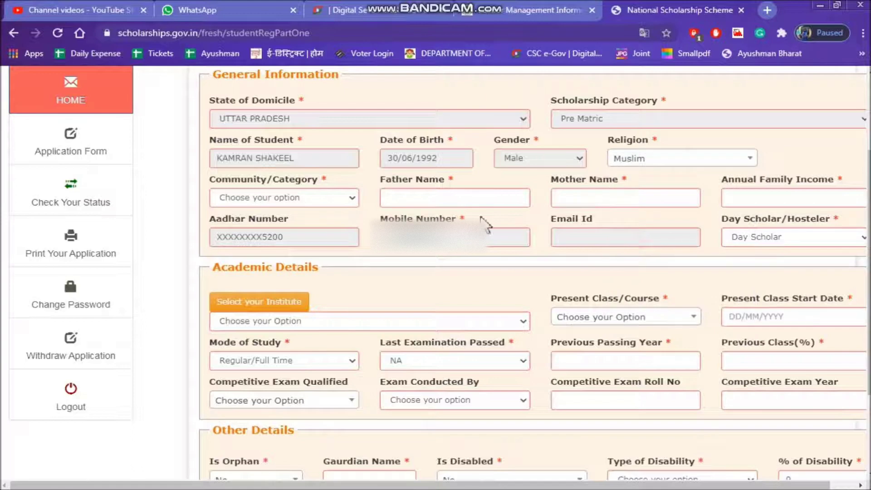
{"action": "left_click", "coordinate": [311, 196]}
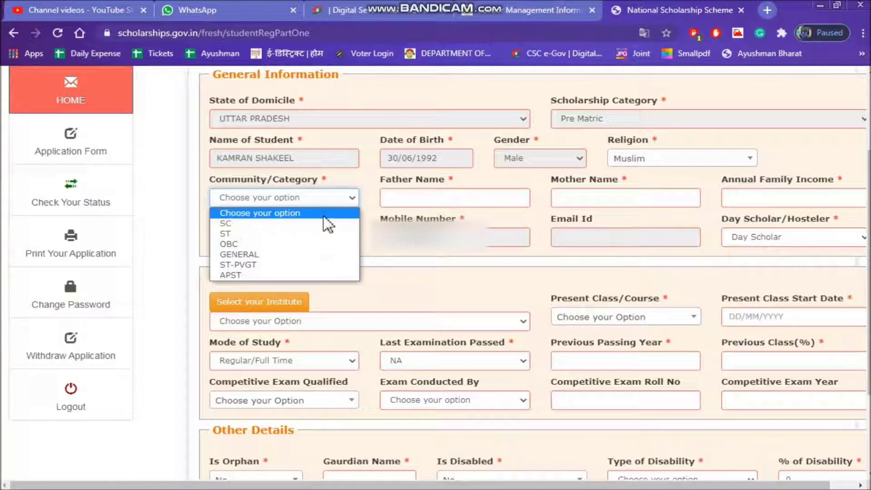
{"action": "left_click", "coordinate": [243, 254]}
- Fill in the father's and mother's names, family income 50000, and keep Day Scholar
{"action": "left_click", "coordinate": [438, 198]}
{"action": "type", "text": "shake"}
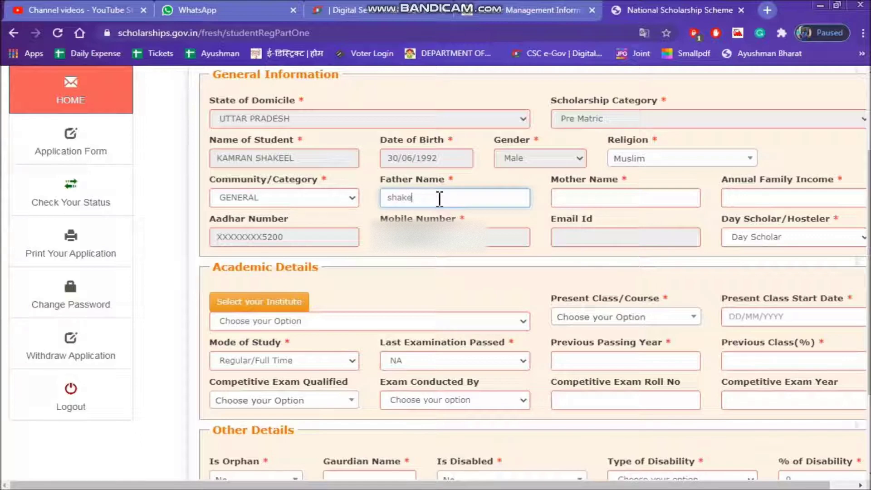
{"action": "type", "text": "el"}
{"action": "key", "text": "Tab"}
{"action": "type", "text": "qudisya"}
{"action": "key", "text": "Tab"}
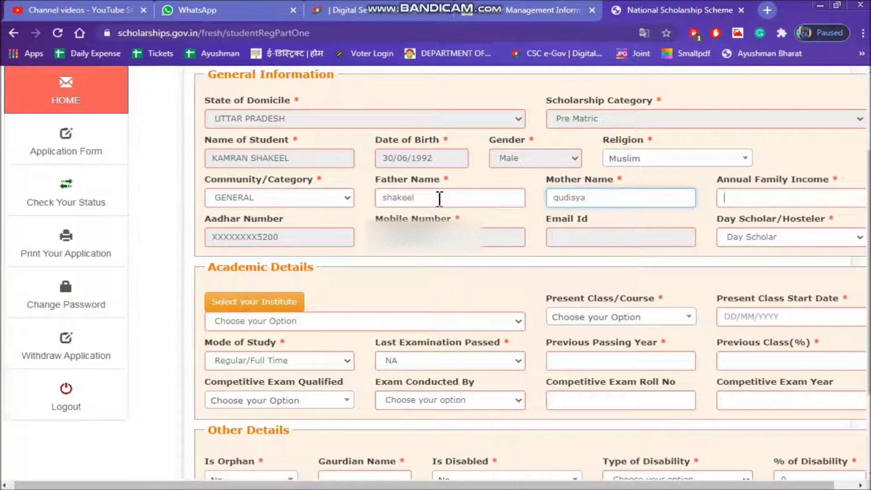
{"action": "type", "text": "50000"}
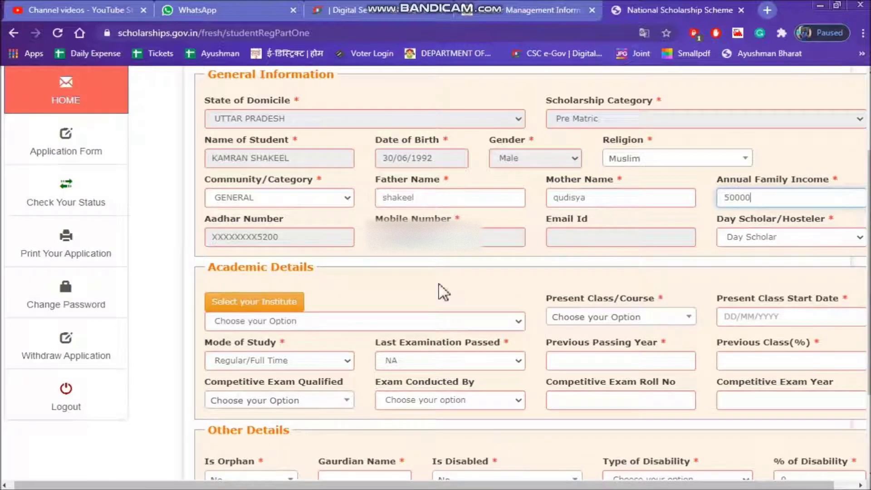
{"action": "left_click", "coordinate": [615, 273]}
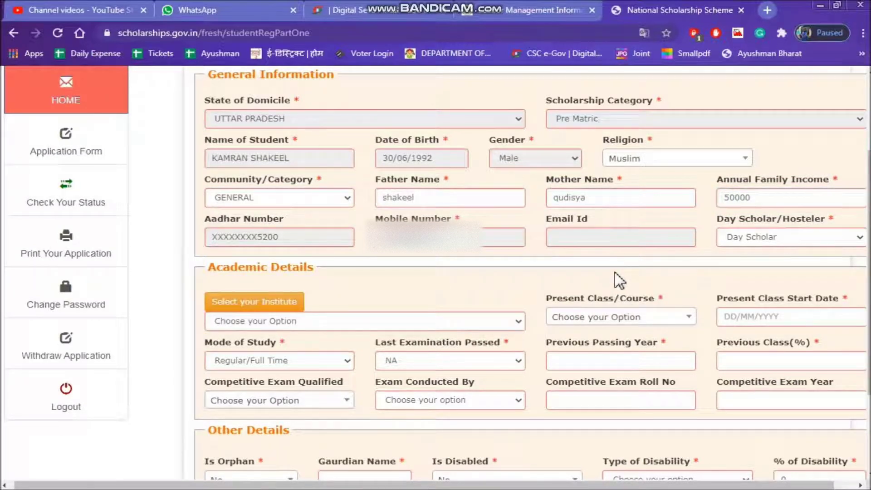
{"action": "left_click", "coordinate": [761, 241]}
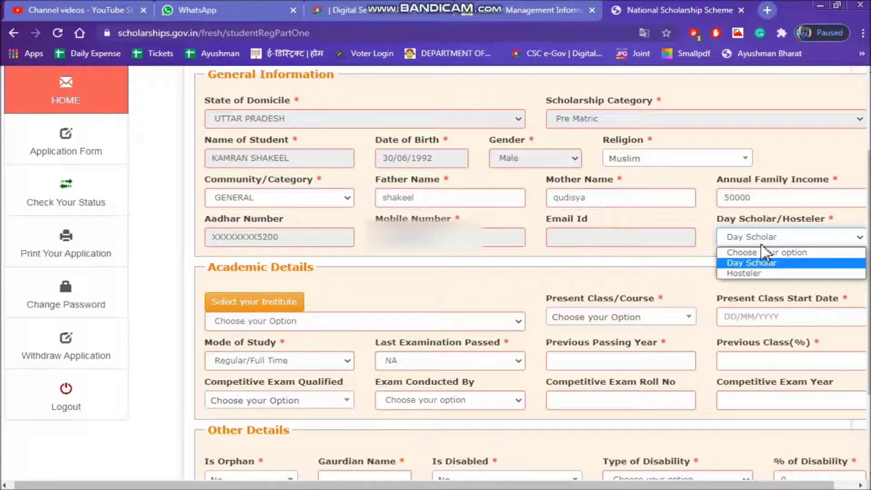
{"action": "left_click", "coordinate": [640, 283]}
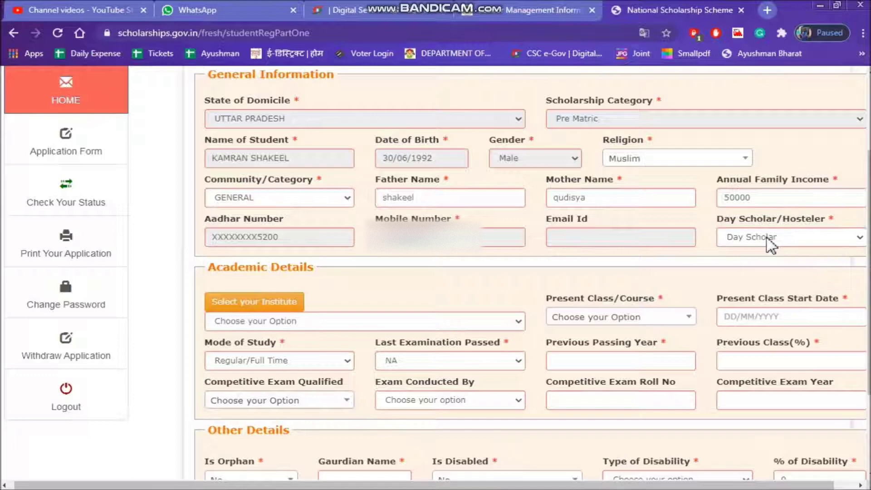
{"action": "left_click", "coordinate": [360, 321]}
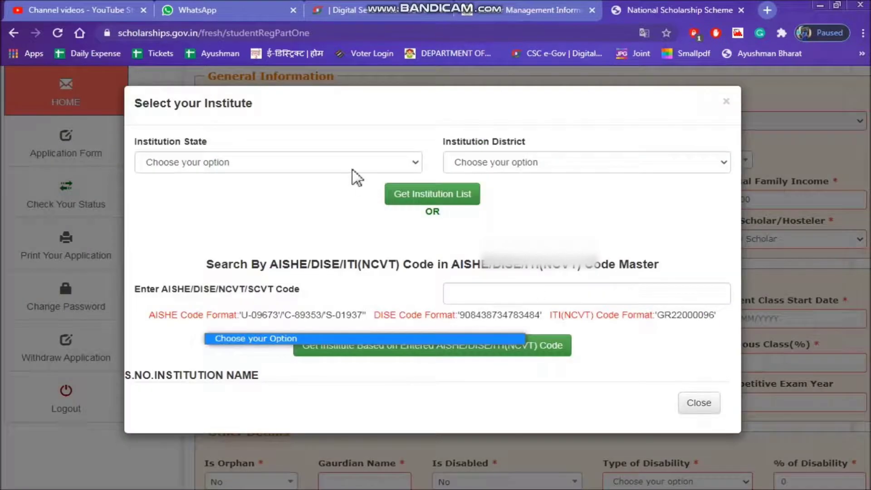
- Set the institution state to UTTAR PRADESH and district to LUCKNOW, then load institutions
{"action": "left_click", "coordinate": [353, 170]}
{"action": "scroll", "coordinate": [294, 272], "scroll_direction": "down", "scroll_amount": 5}
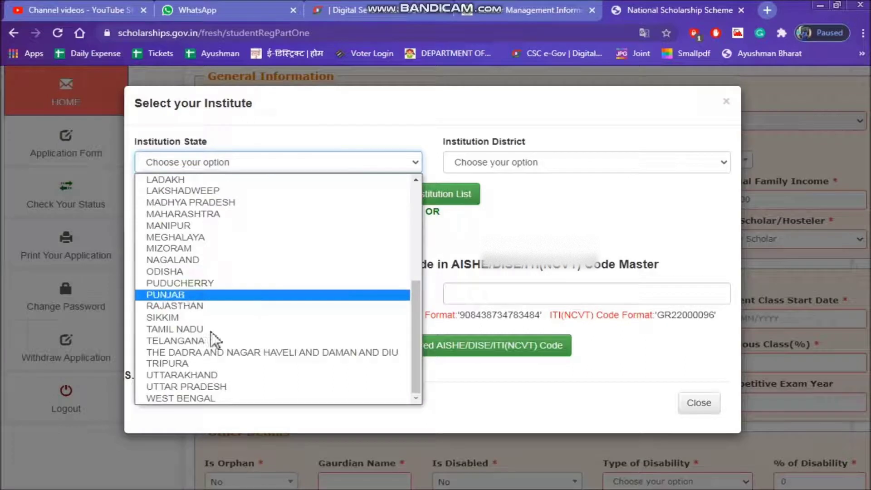
{"action": "left_click", "coordinate": [210, 387]}
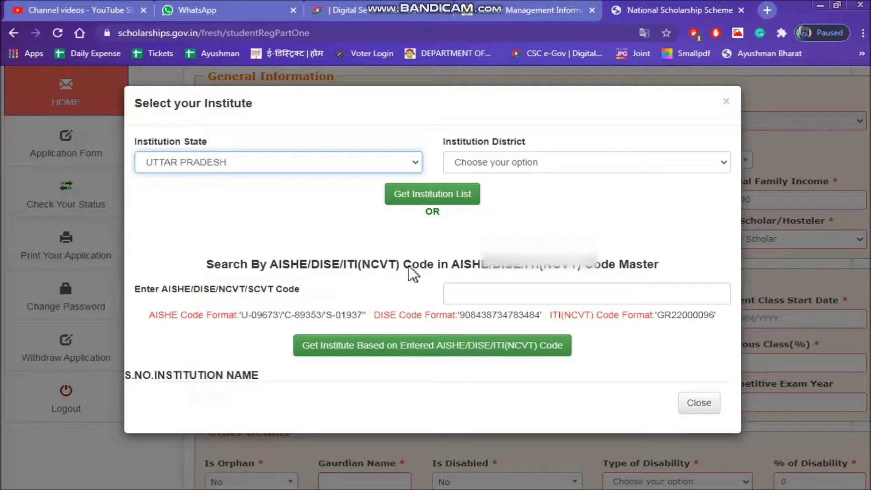
{"action": "left_click", "coordinate": [536, 162]}
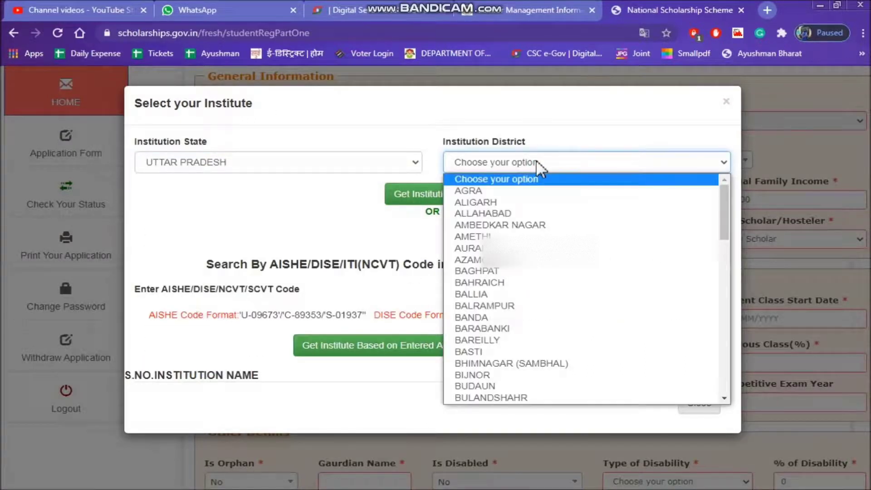
{"action": "type", "text": "lu"}
{"action": "key", "text": "Return"}
{"action": "left_click", "coordinate": [449, 194]}
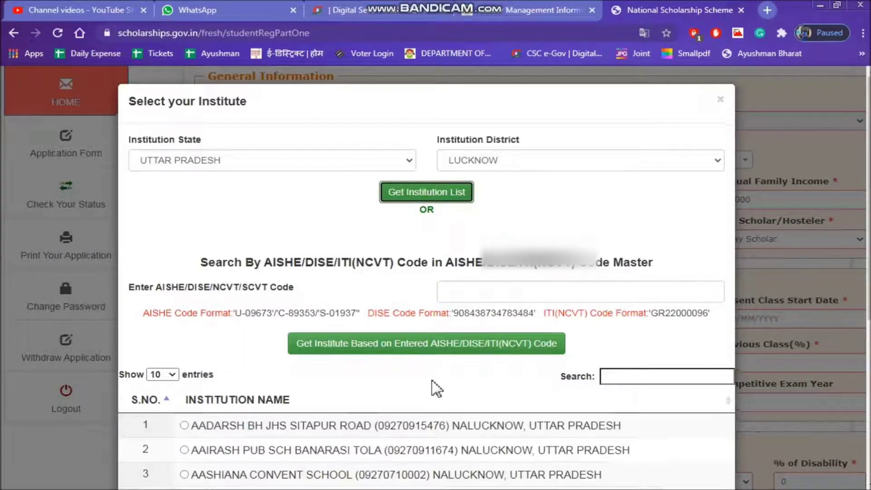
- Search the list for 'raj kum' and select RAJ KUMAR ACADEMY as the institute
{"action": "scroll", "coordinate": [589, 317], "scroll_direction": "down", "scroll_amount": 4}
{"action": "left_click", "coordinate": [642, 186]}
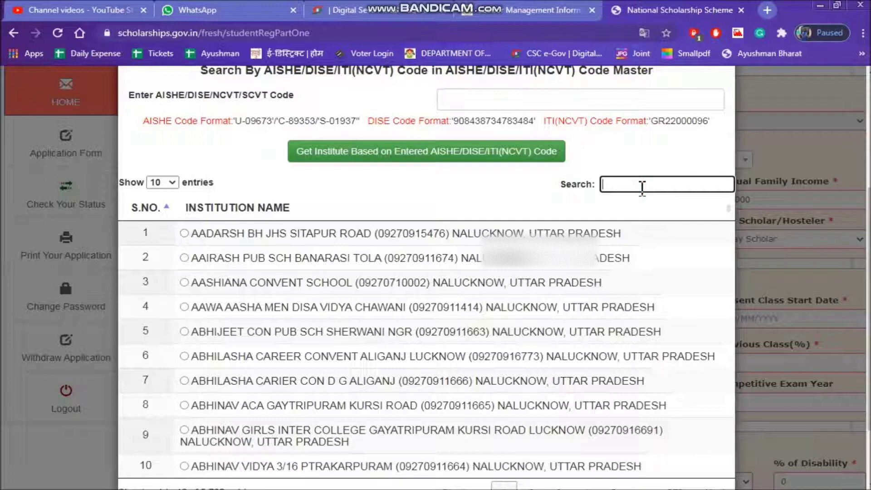
{"action": "type", "text": "luck"}
{"action": "double_click", "coordinate": [646, 184]}
{"action": "type", "text": "raj kum"}
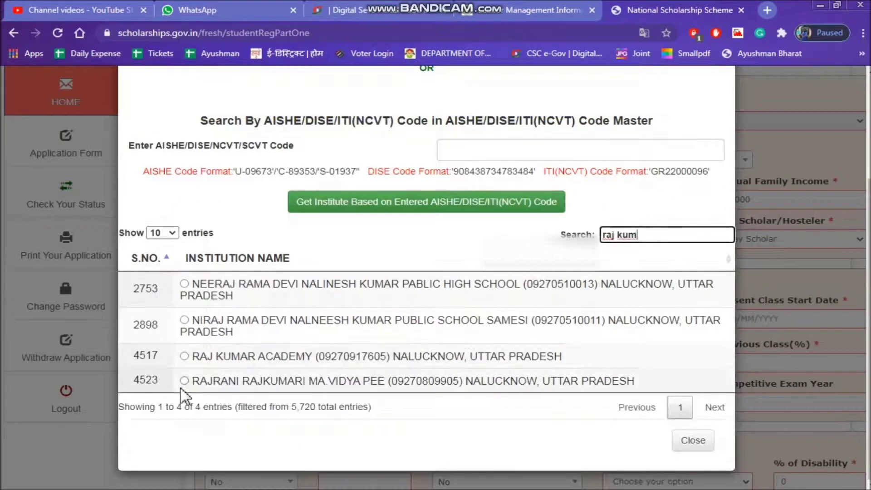
{"action": "left_click", "coordinate": [184, 356]}
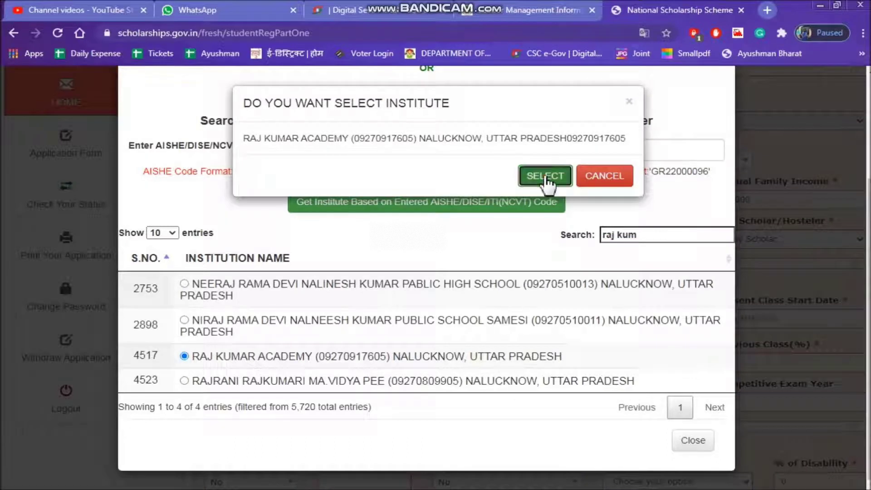
{"action": "left_click", "coordinate": [544, 176]}
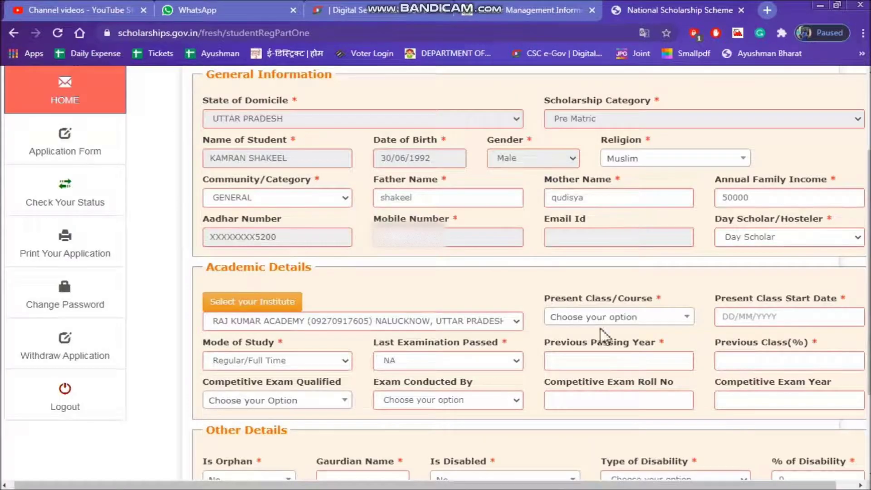
- Switch the application's institute to the NEERAJ RAMA DEVI school
{"action": "left_click", "coordinate": [606, 318]}
{"action": "left_click", "coordinate": [606, 319]}
{"action": "left_click", "coordinate": [606, 317]}
{"action": "left_click", "coordinate": [606, 317]}
{"action": "left_click", "coordinate": [473, 325]}
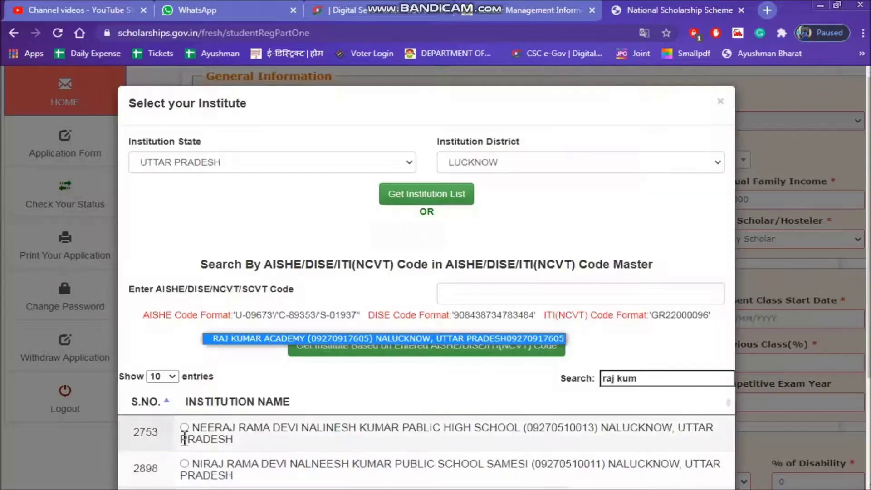
{"action": "left_click", "coordinate": [183, 427]}
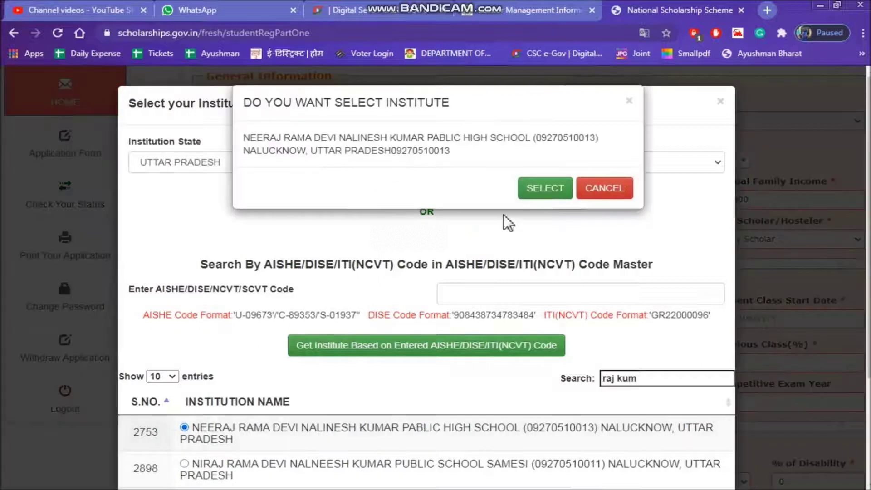
{"action": "left_click", "coordinate": [544, 191]}
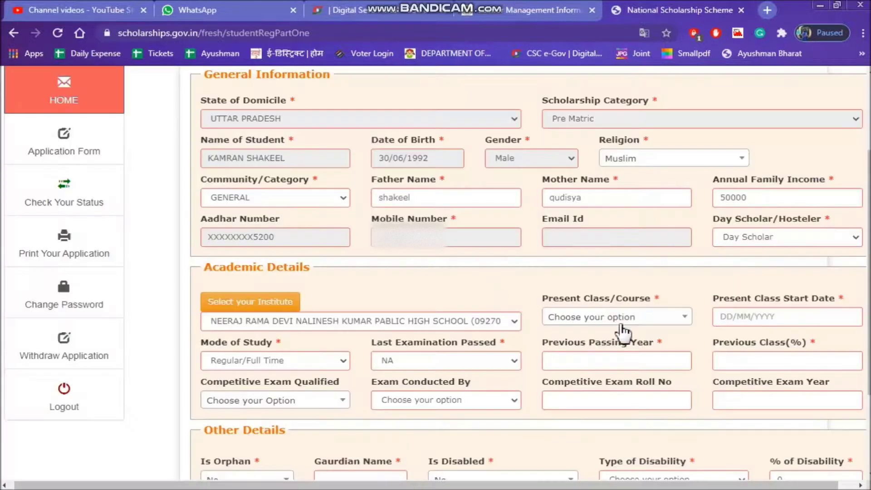
- Search 'chach' and select Chacha Nehru Memorial High School, Bhadewan, Lucknow as the institute
{"action": "left_click", "coordinate": [626, 317]}
{"action": "left_click", "coordinate": [628, 317]}
{"action": "left_click", "coordinate": [625, 317]}
{"action": "left_click", "coordinate": [624, 318]}
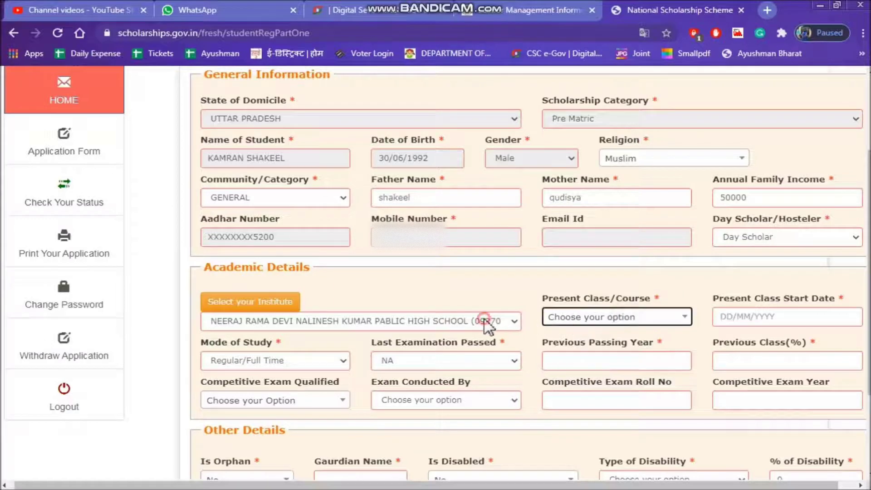
{"action": "left_click", "coordinate": [484, 320]}
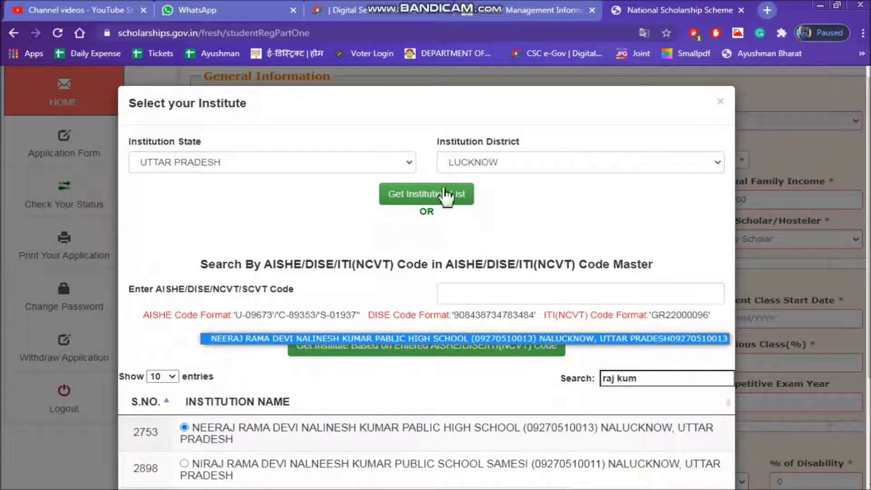
{"action": "left_click_drag", "start_coordinate": [650, 380], "coordinate": [566, 383]}
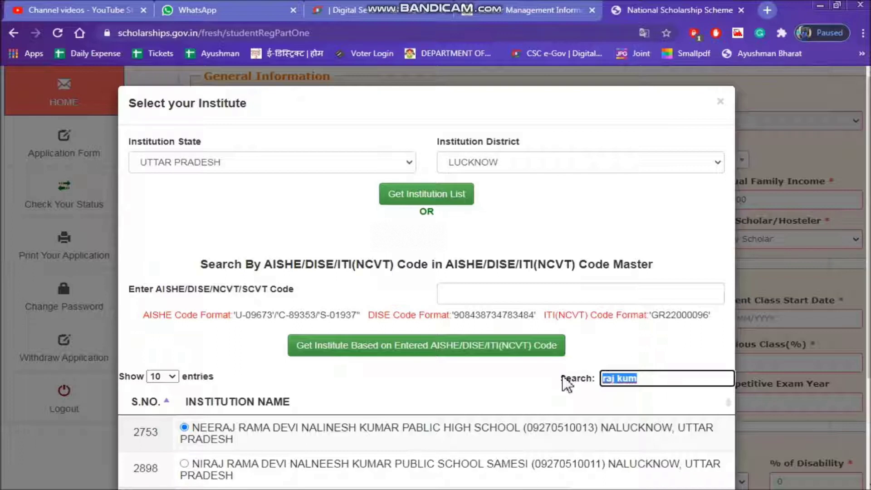
{"action": "type", "text": "chach"}
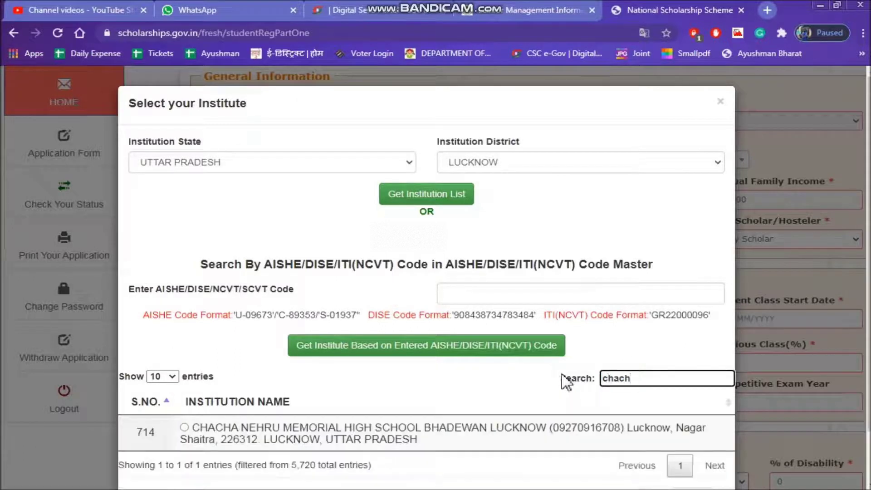
{"action": "left_click", "coordinate": [184, 427]}
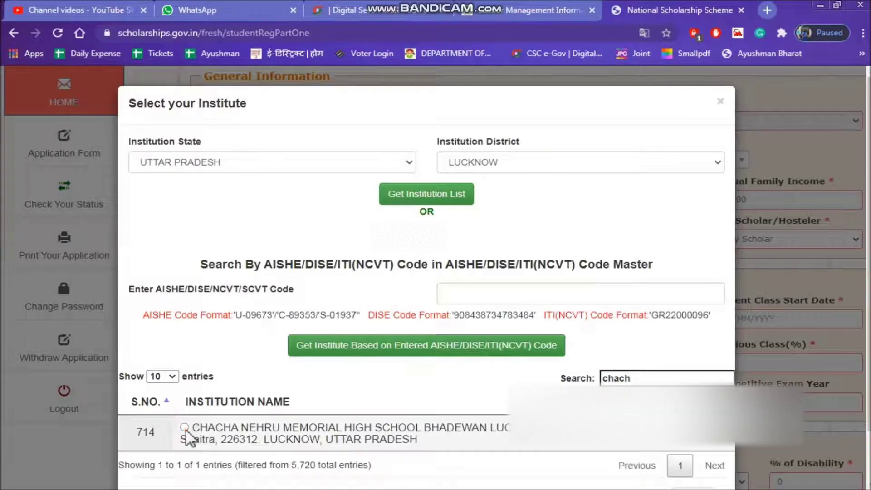
{"action": "left_click", "coordinate": [540, 188]}
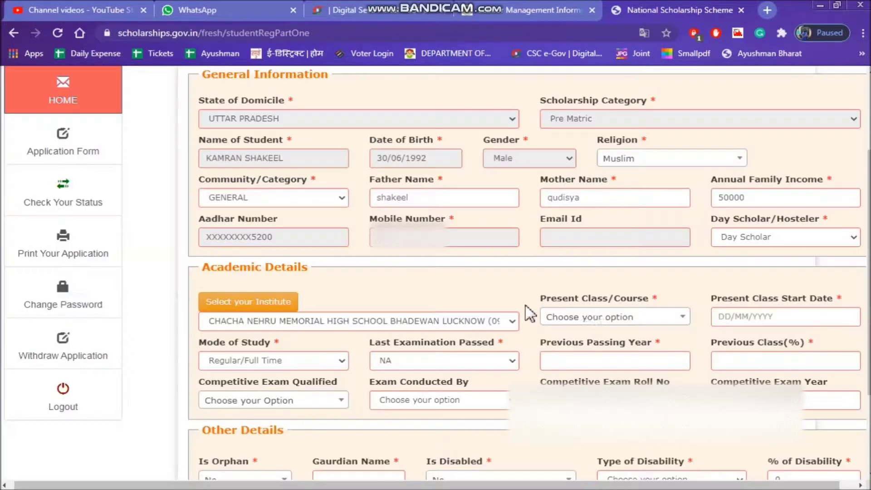
{"action": "left_click", "coordinate": [607, 317]}
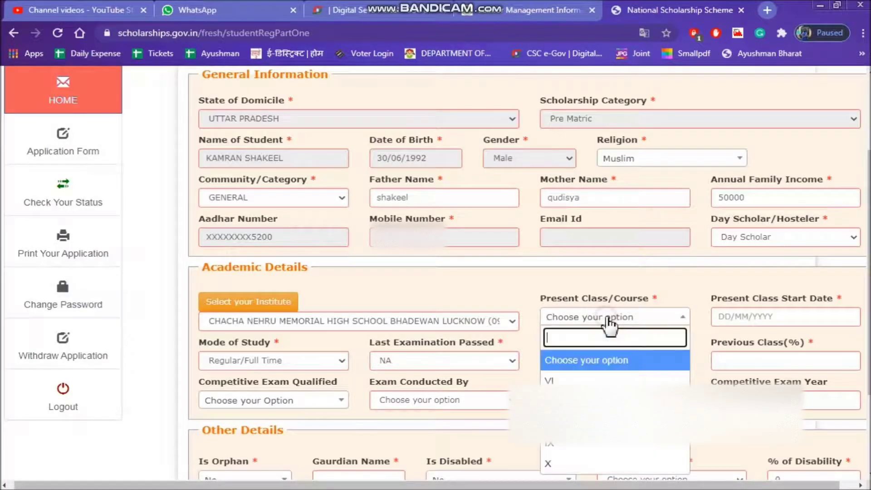
- Set Present Class to X with a class start date of 17/06/2020
{"action": "scroll", "coordinate": [610, 323], "scroll_direction": "down", "scroll_amount": 2}
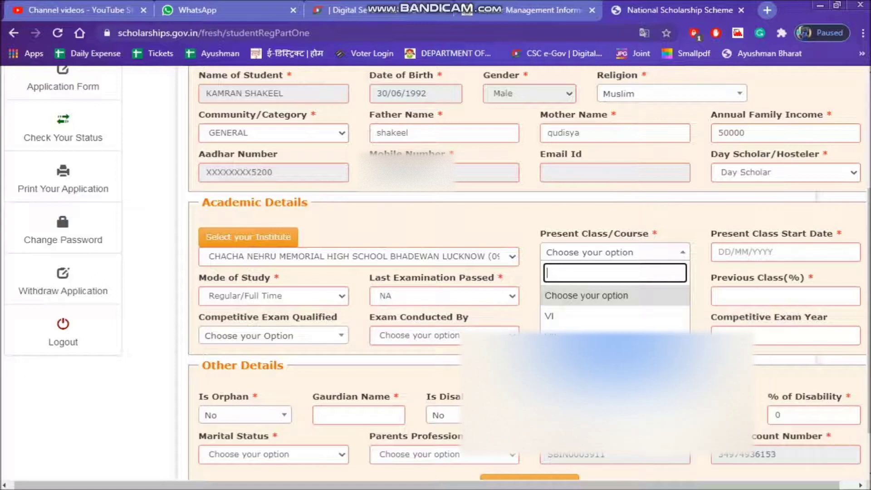
{"action": "left_click", "coordinate": [551, 398]}
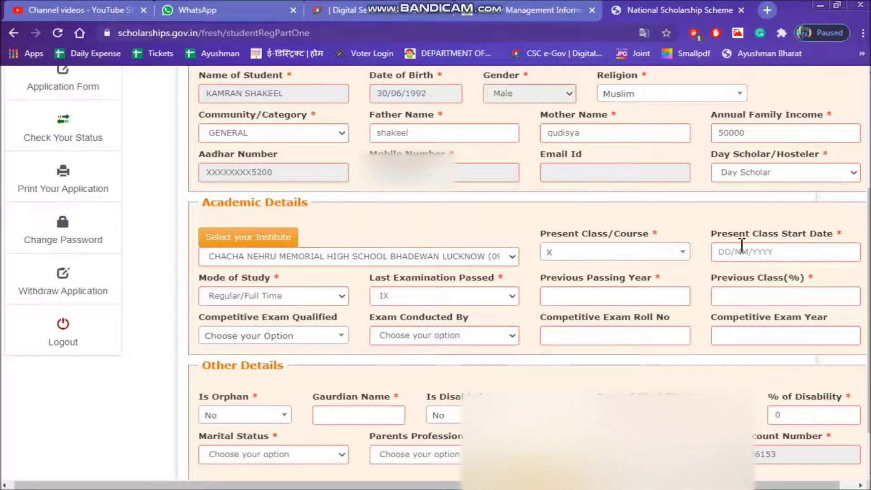
{"action": "left_click", "coordinate": [721, 251]}
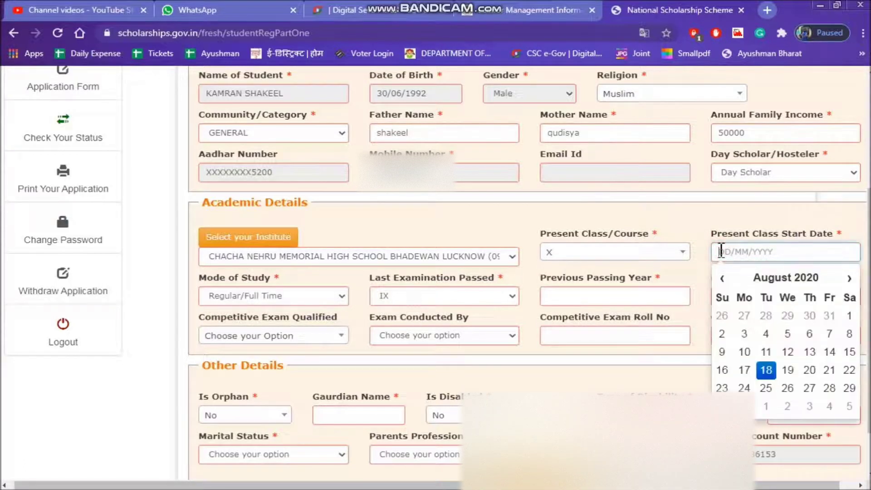
{"action": "left_click", "coordinate": [765, 283]}
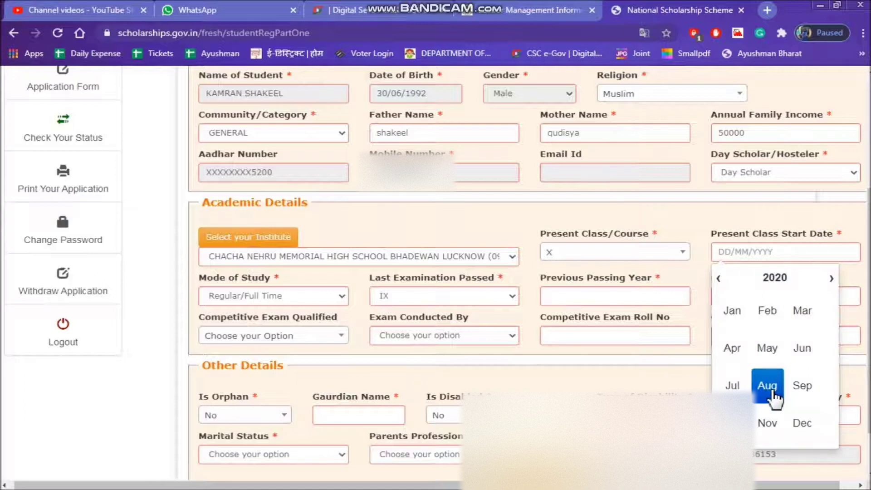
{"action": "left_click", "coordinate": [802, 351]}
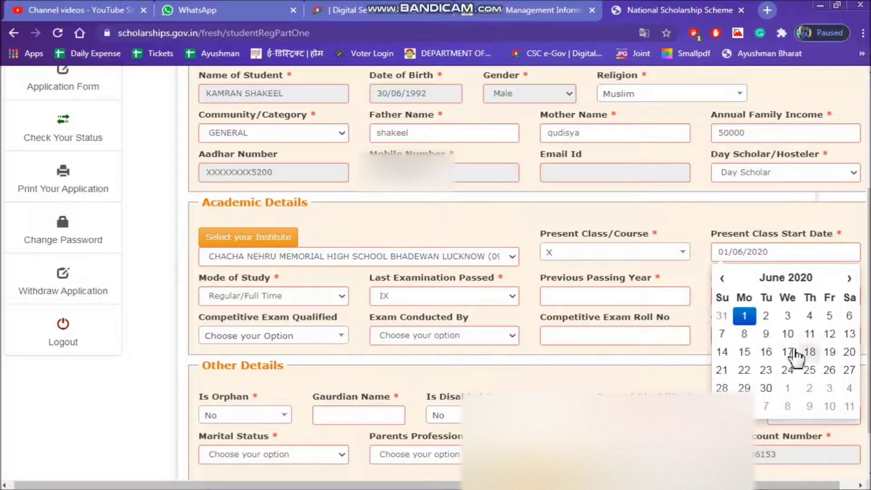
{"action": "left_click", "coordinate": [787, 353]}
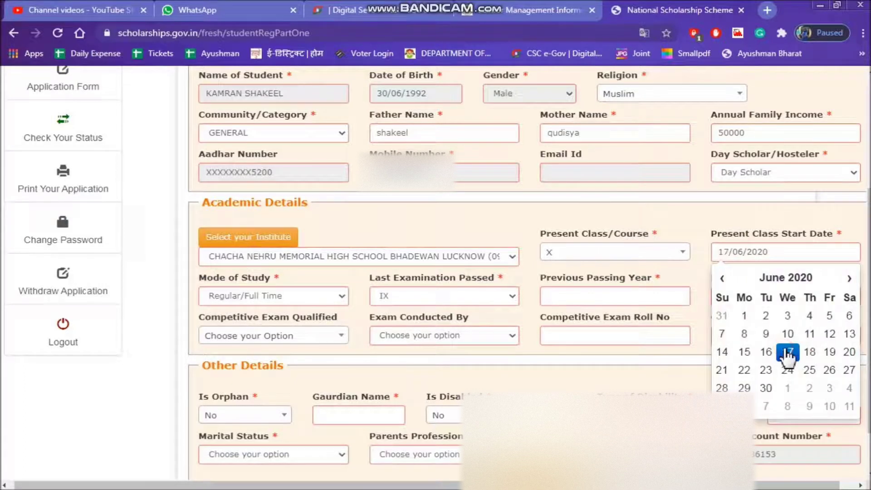
{"action": "left_click", "coordinate": [681, 369]}
- Set last exam to IX, passing year 2019 and previous class percentage 60
{"action": "left_click", "coordinate": [297, 295]}
{"action": "left_click", "coordinate": [298, 303]}
{"action": "left_click", "coordinate": [595, 293]}
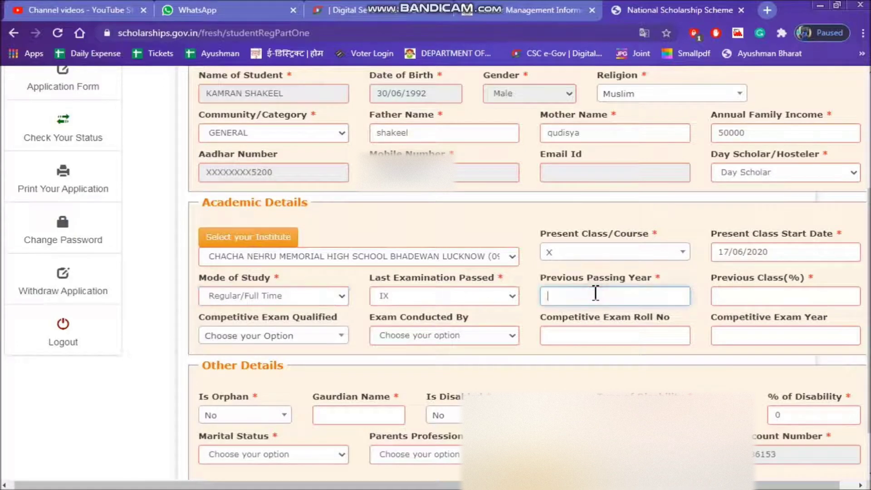
{"action": "type", "text": "2019"}
{"action": "left_click", "coordinate": [773, 296]}
{"action": "type", "text": "60"}
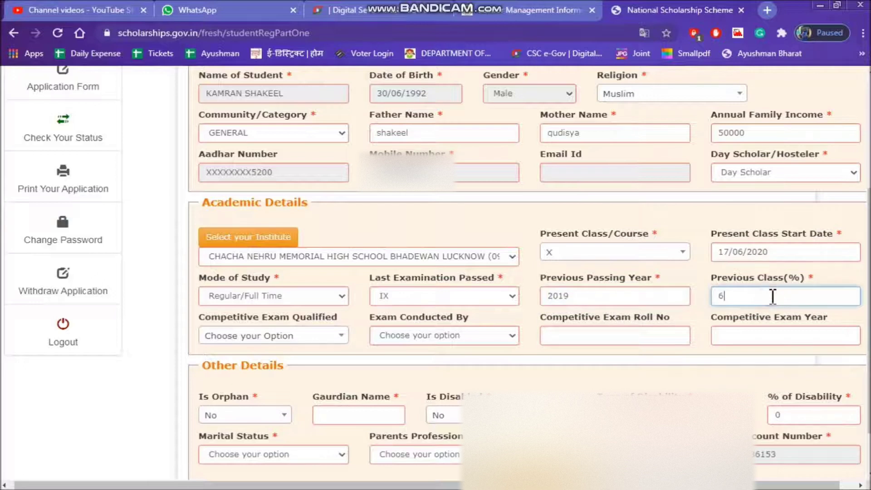
{"action": "left_click", "coordinate": [298, 358]}
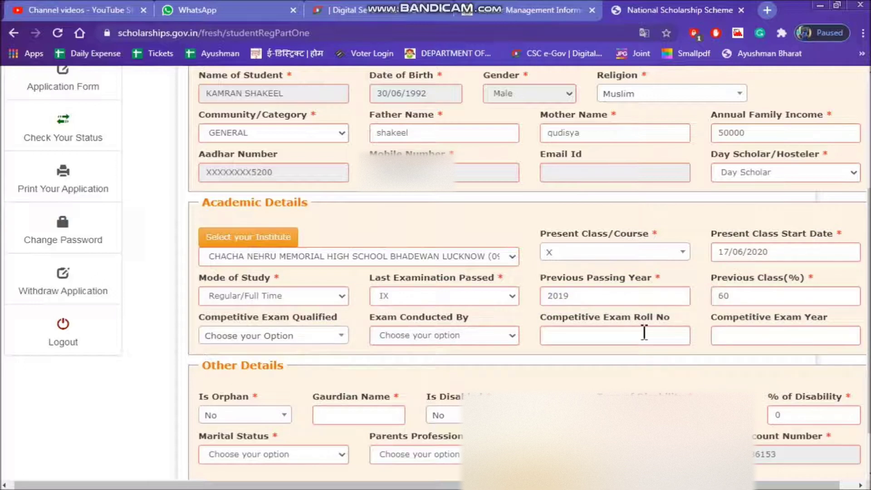
- Enter the guardian's name in Other Details
{"action": "scroll", "coordinate": [690, 377], "scroll_direction": "down", "scroll_amount": 2}
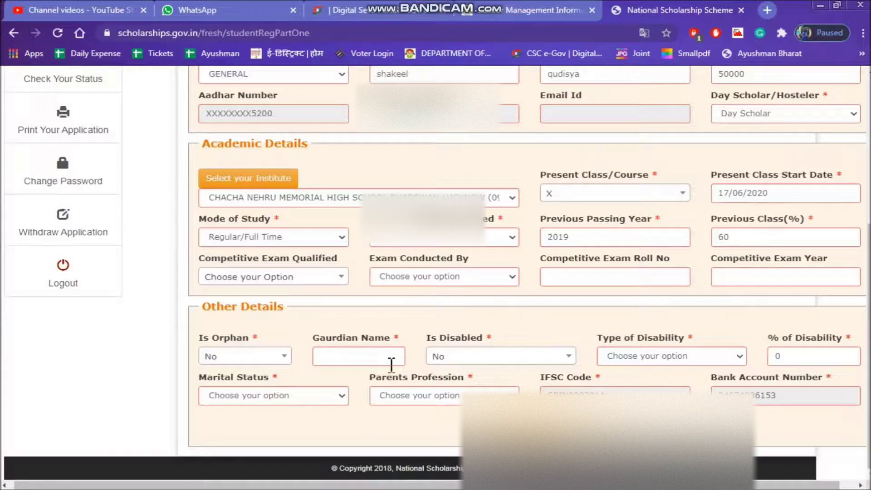
{"action": "scroll", "coordinate": [391, 363], "scroll_direction": "up", "scroll_amount": 3}
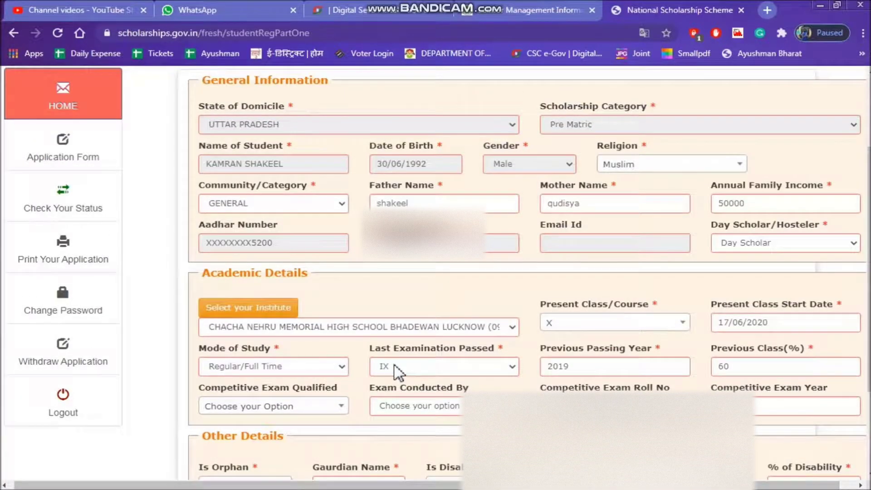
{"action": "scroll", "coordinate": [394, 370], "scroll_direction": "down", "scroll_amount": 3}
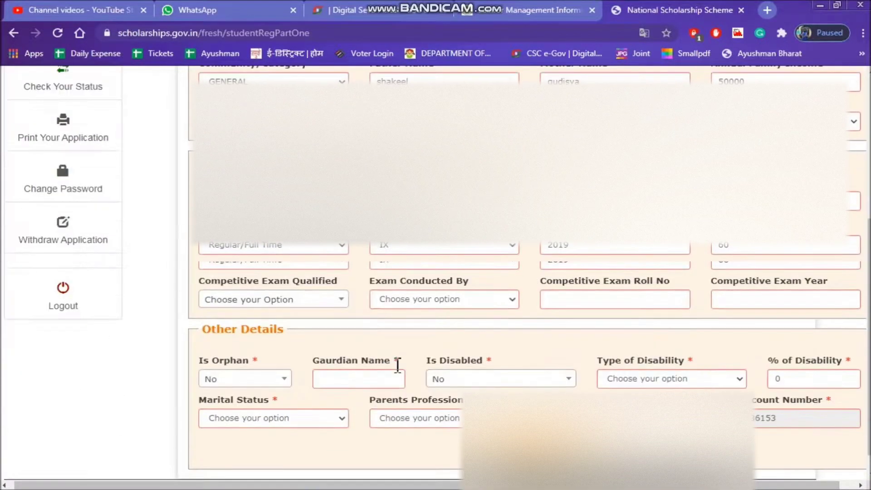
{"action": "scroll", "coordinate": [397, 365], "scroll_direction": "up", "scroll_amount": 3}
{"action": "scroll", "coordinate": [356, 387], "scroll_direction": "down", "scroll_amount": 3}
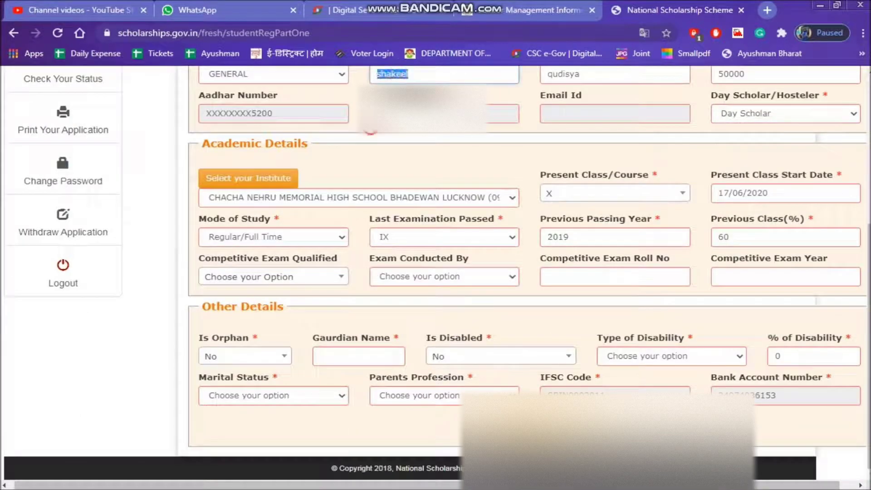
{"action": "left_click", "coordinate": [357, 355]}
{"action": "type", "text": "shakeel"}
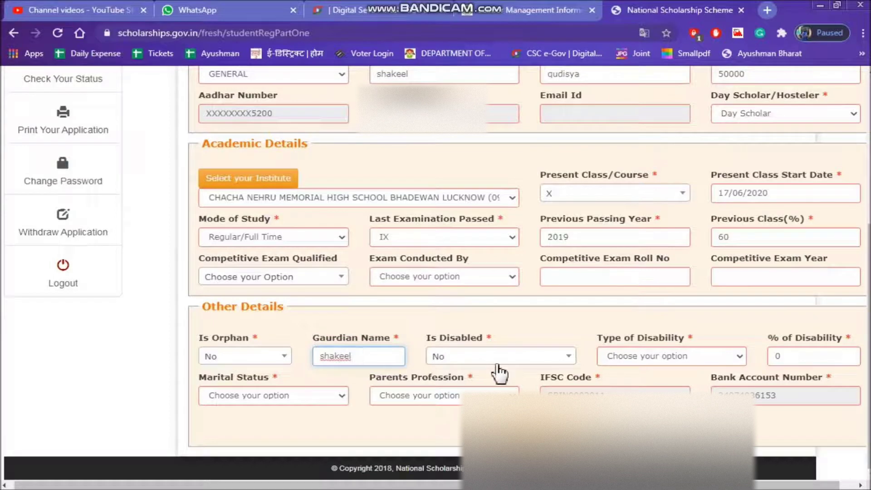
- Set Marital Status to Un Married and Parents Profession to Others, then submit
{"action": "left_click", "coordinate": [289, 395]}
{"action": "left_click", "coordinate": [262, 442]}
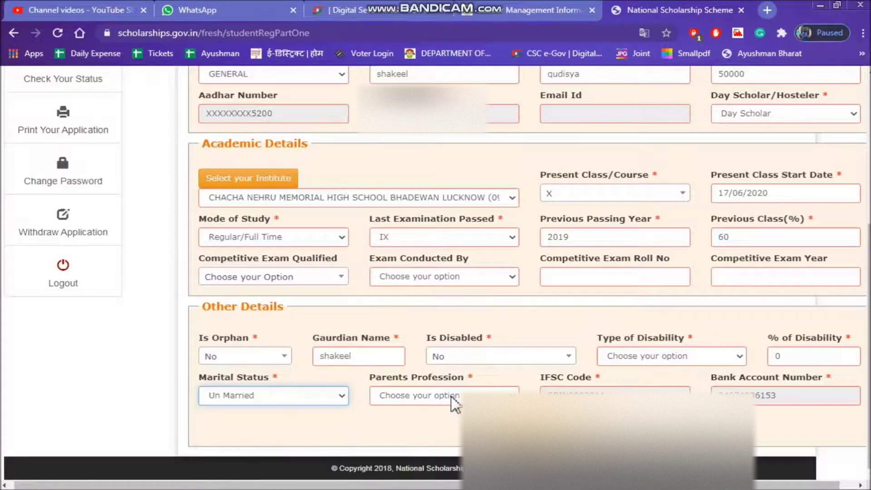
{"action": "left_click", "coordinate": [451, 398]}
{"action": "left_click", "coordinate": [405, 308]}
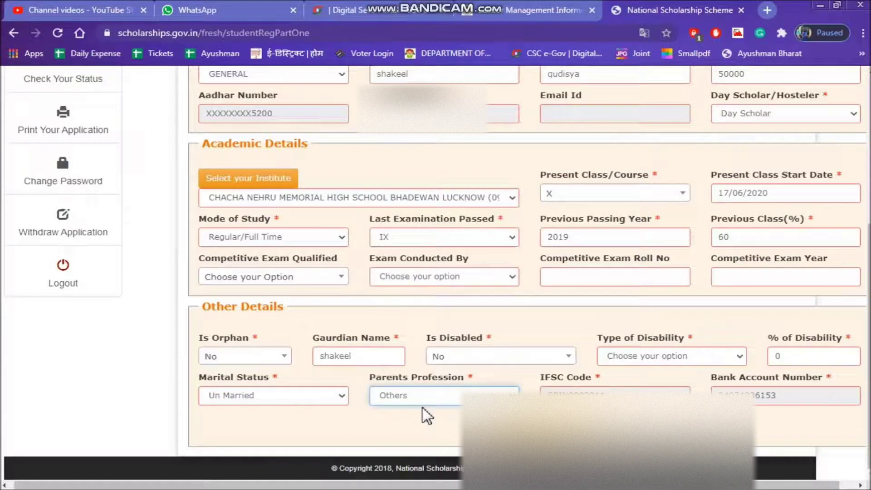
{"action": "key", "text": "Tab"}
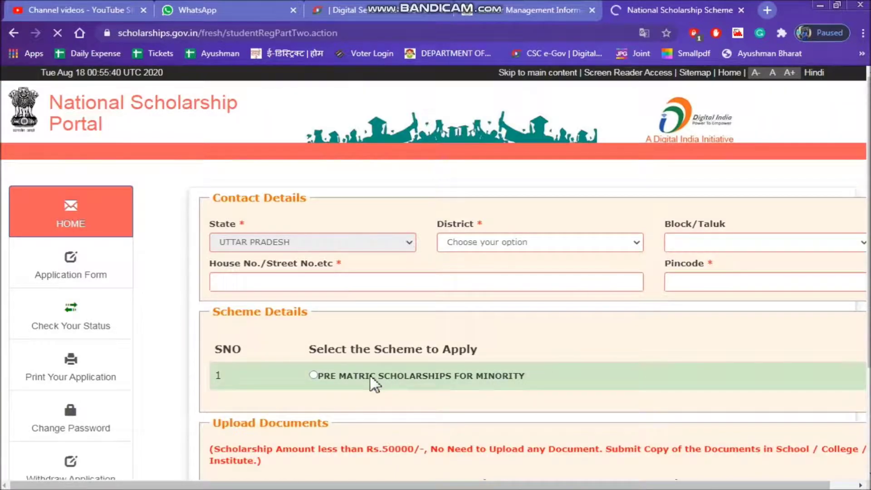
{"action": "left_click", "coordinate": [314, 375]}
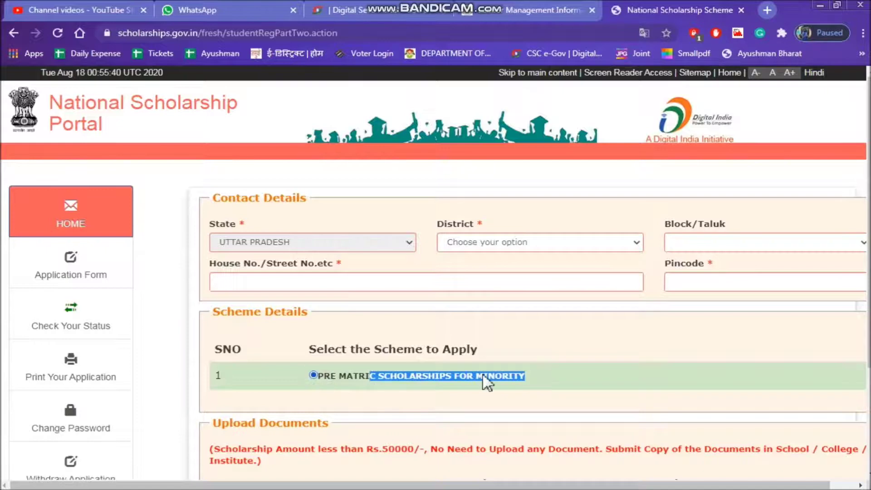
{"action": "left_click", "coordinate": [463, 243]}
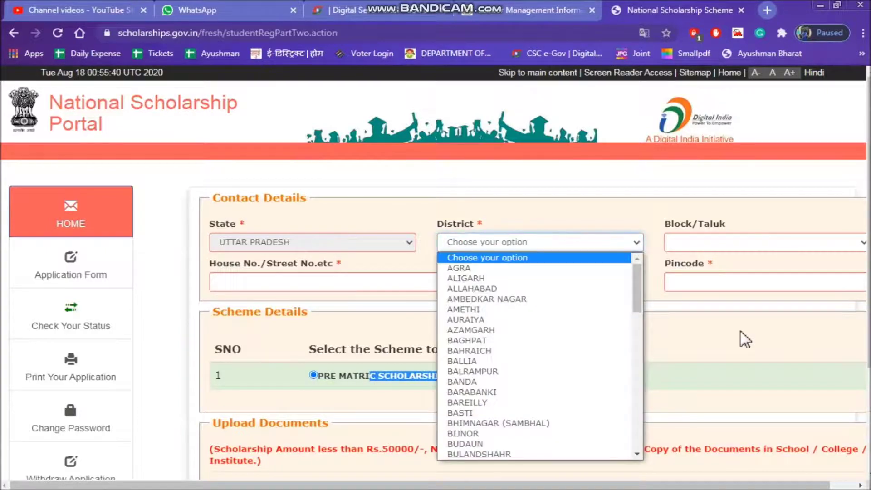
{"action": "left_click", "coordinate": [665, 362]}
{"action": "scroll", "coordinate": [667, 361], "scroll_direction": "down", "scroll_amount": 3}
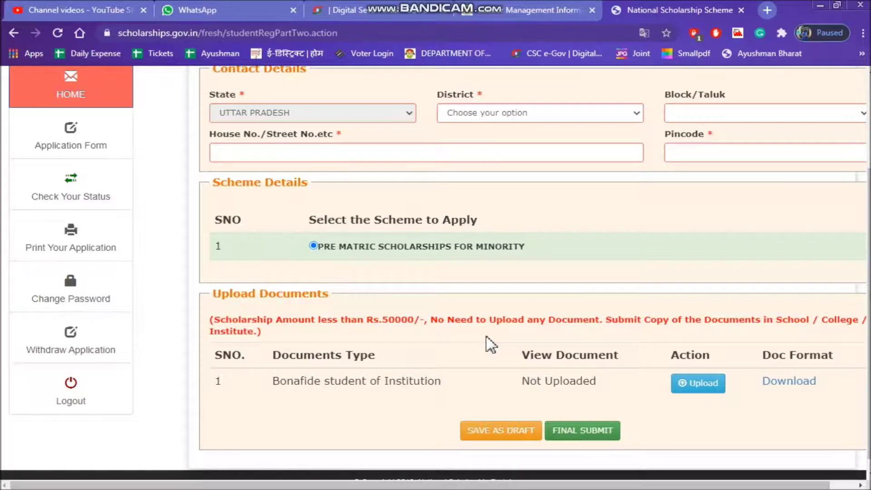
{"action": "scroll", "coordinate": [443, 455], "scroll_direction": "down", "scroll_amount": 1}
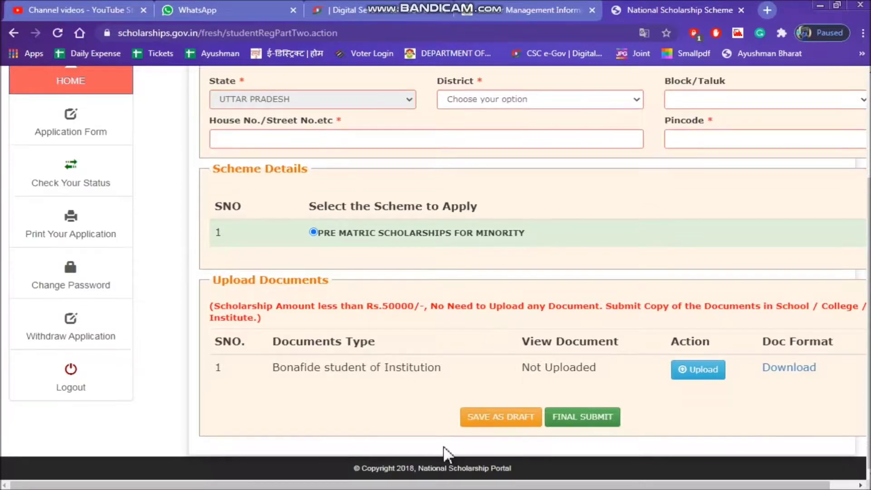
{"action": "double_click", "coordinate": [395, 309]}
{"action": "left_click", "coordinate": [396, 309]}
{"action": "scroll", "coordinate": [564, 404], "scroll_direction": "up", "scroll_amount": 3}
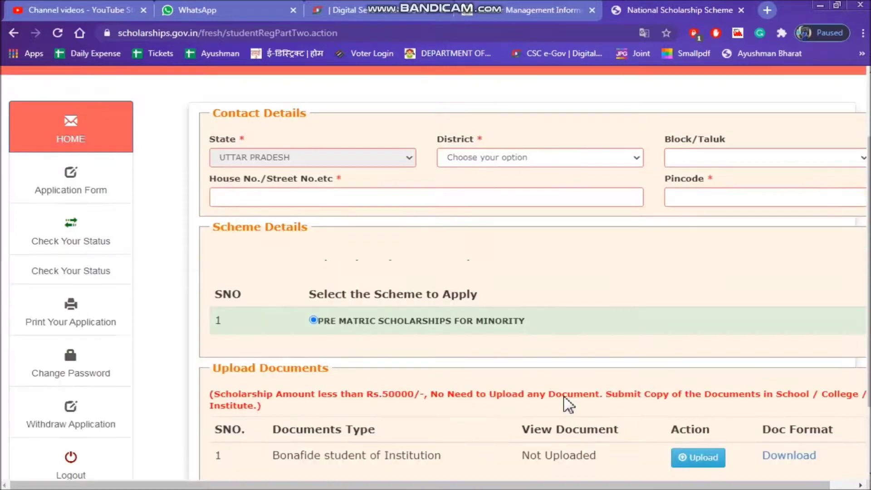
{"action": "left_click_drag", "start_coordinate": [524, 363], "coordinate": [335, 370]}
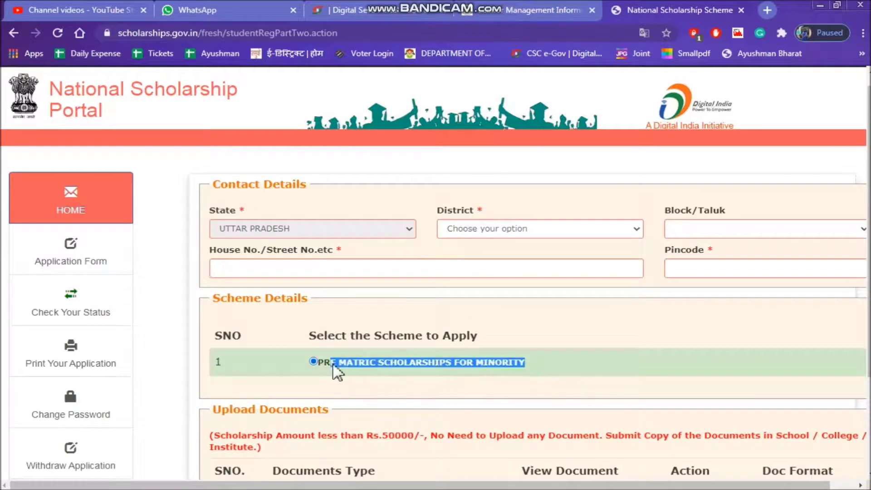
{"action": "left_click", "coordinate": [540, 369]}
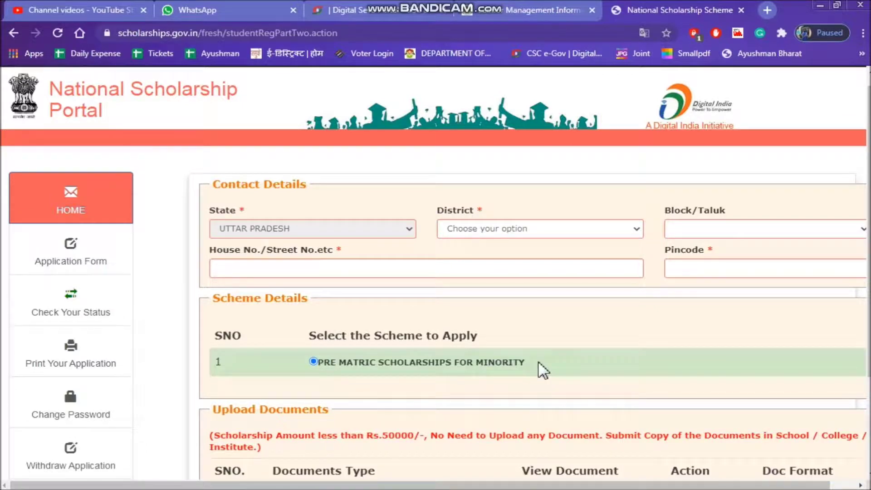
{"action": "left_click_drag", "start_coordinate": [540, 368], "coordinate": [400, 371]}
{"action": "left_click", "coordinate": [400, 371]}
- Return to the application form and change Religion to Hindu
{"action": "left_click", "coordinate": [71, 263]}
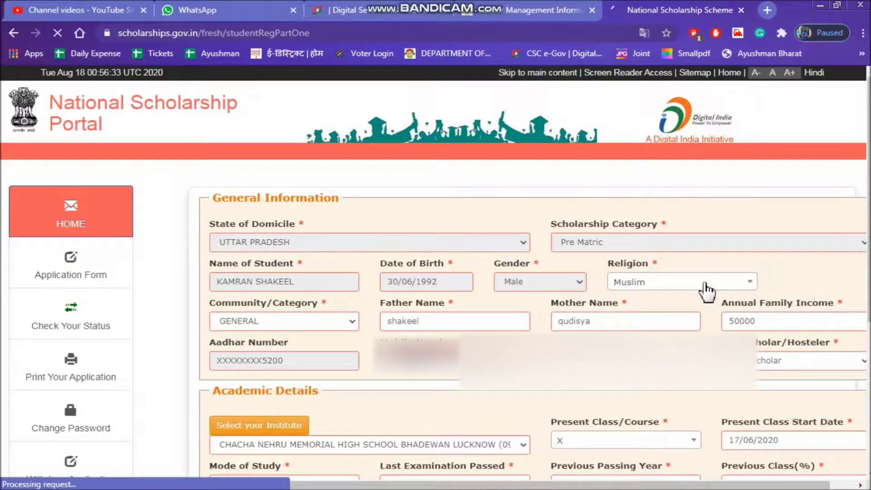
{"action": "left_click", "coordinate": [704, 285]}
{"action": "left_click", "coordinate": [642, 348]}
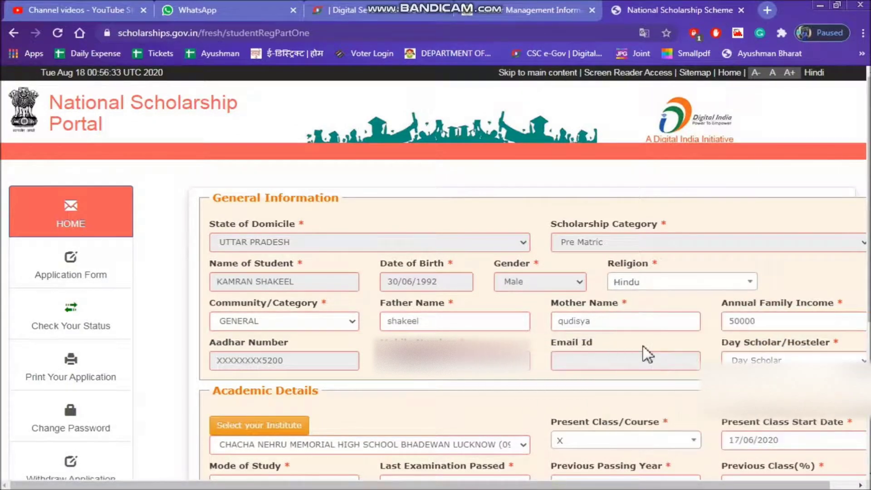
- Copy the Father Name into Gaurdian Name and Save & Continue
{"action": "double_click", "coordinate": [414, 320]}
{"action": "key", "text": "ctrl+c"}
{"action": "scroll", "coordinate": [399, 398], "scroll_direction": "down", "scroll_amount": 5}
{"action": "left_click", "coordinate": [385, 357]}
{"action": "key", "text": "ctrl+v"}
{"action": "left_click", "coordinate": [524, 436]}
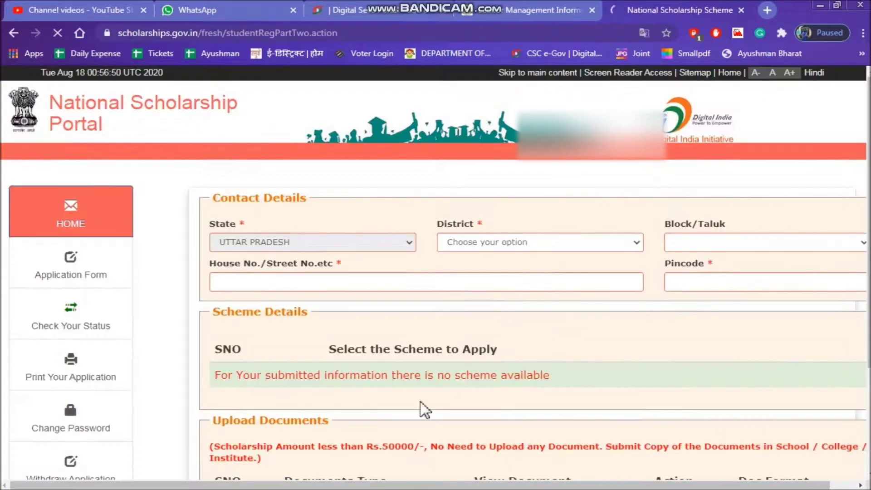
{"action": "left_click_drag", "start_coordinate": [253, 375], "coordinate": [453, 388]}
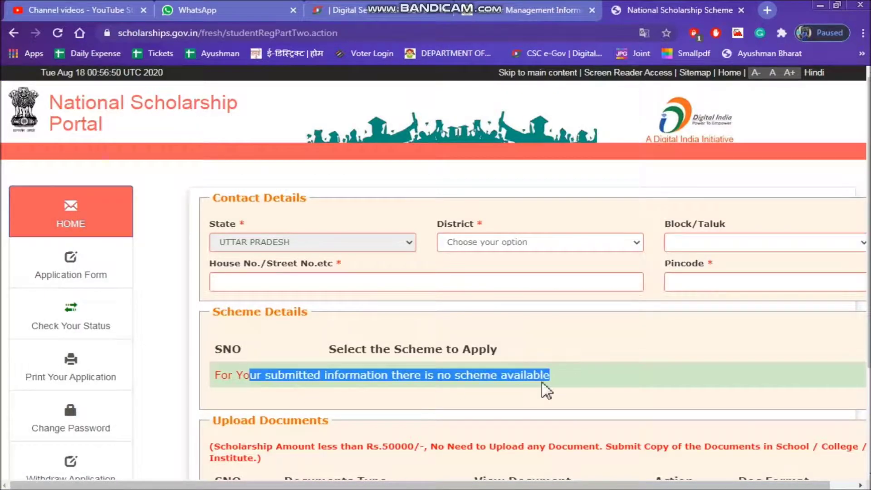
{"action": "left_click", "coordinate": [580, 382]}
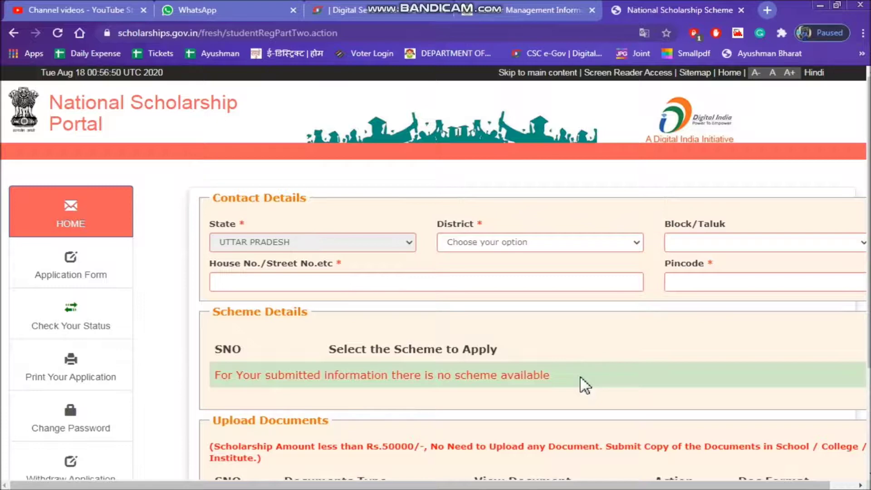
{"action": "scroll", "coordinate": [476, 321], "scroll_direction": "down", "scroll_amount": 3}
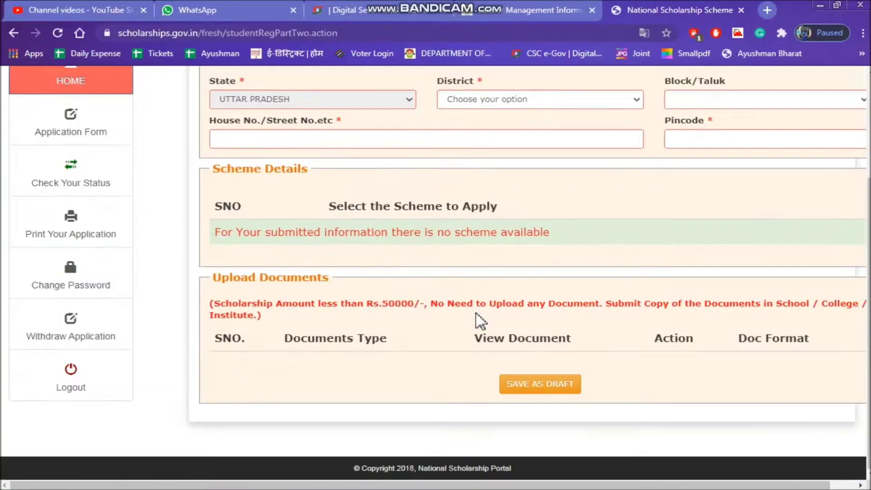
{"action": "scroll", "coordinate": [479, 320], "scroll_direction": "up", "scroll_amount": 3}
{"action": "scroll", "coordinate": [480, 321], "scroll_direction": "down", "scroll_amount": 3}
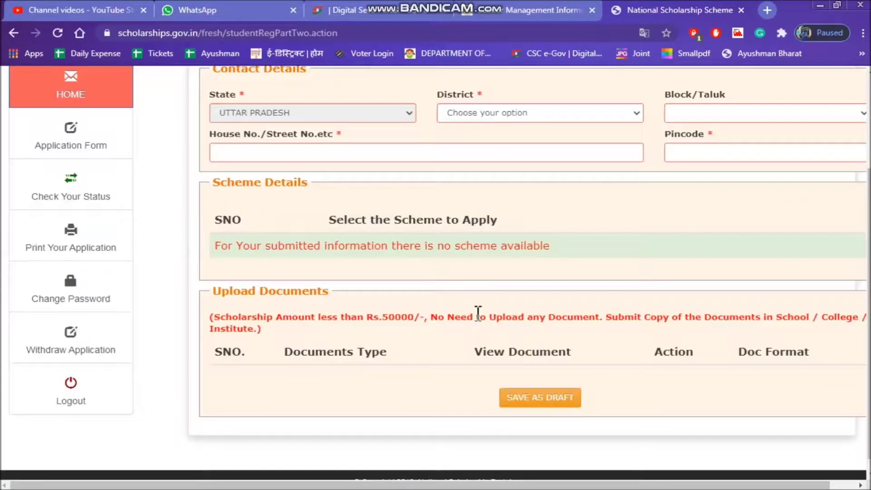
{"action": "scroll", "coordinate": [478, 312], "scroll_direction": "up", "scroll_amount": 3}
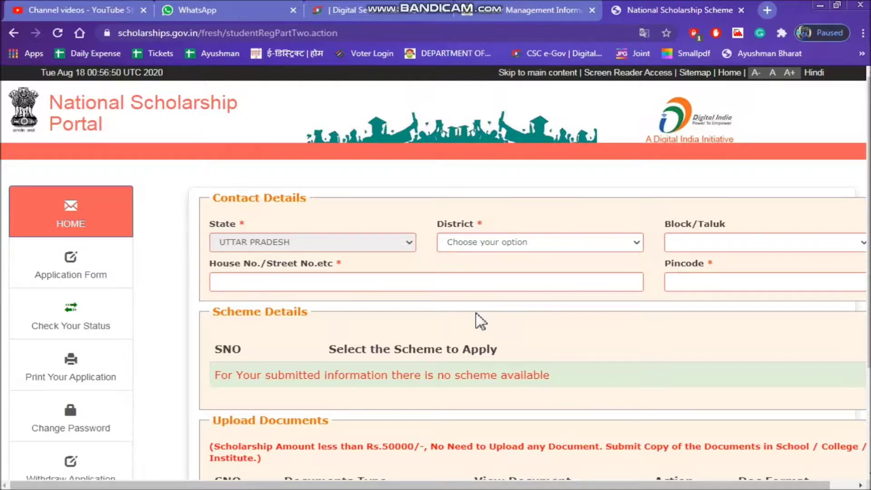
{"action": "scroll", "coordinate": [480, 321], "scroll_direction": "down", "scroll_amount": 3}
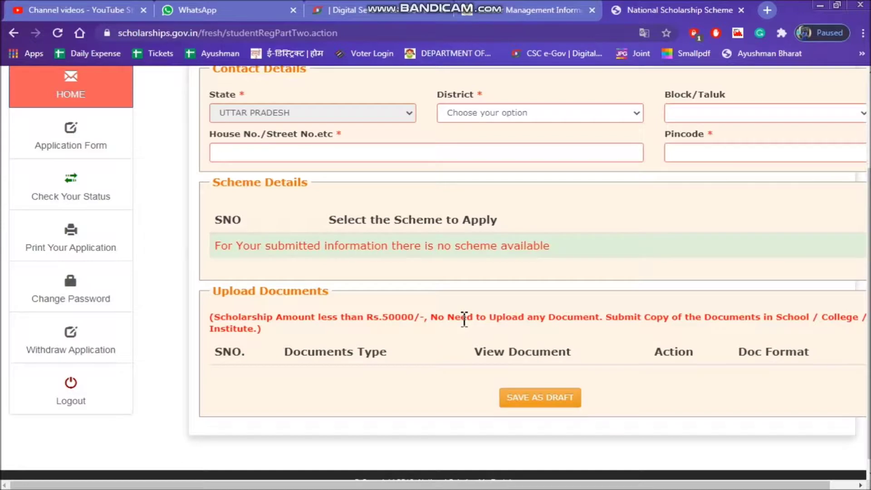
{"action": "scroll", "coordinate": [464, 319], "scroll_direction": "up", "scroll_amount": 2}
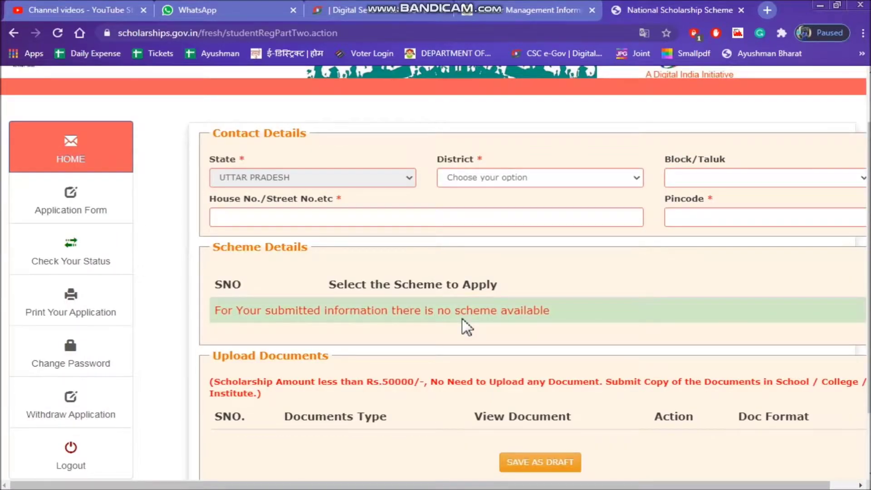
{"action": "scroll", "coordinate": [467, 326], "scroll_direction": "up", "scroll_amount": 2}
{"action": "scroll", "coordinate": [570, 356], "scroll_direction": "down", "scroll_amount": 3}
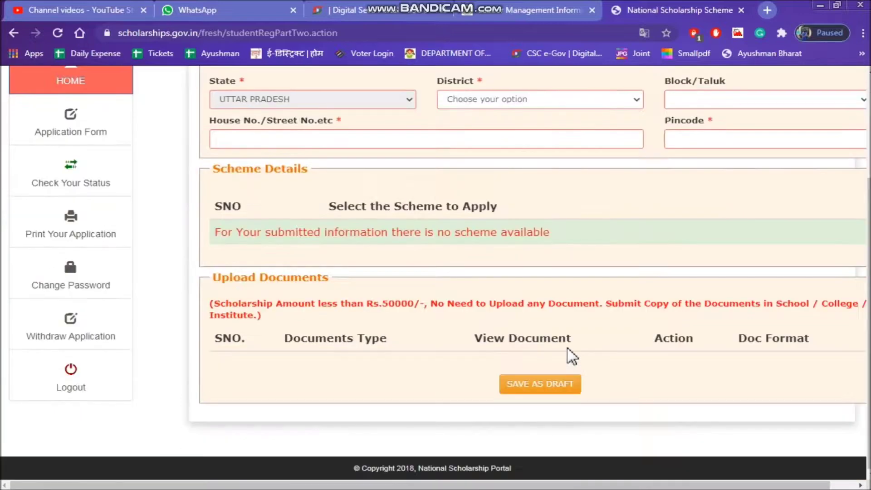
{"action": "scroll", "coordinate": [570, 355], "scroll_direction": "up", "scroll_amount": 2}
{"action": "scroll", "coordinate": [572, 356], "scroll_direction": "up", "scroll_amount": 1}
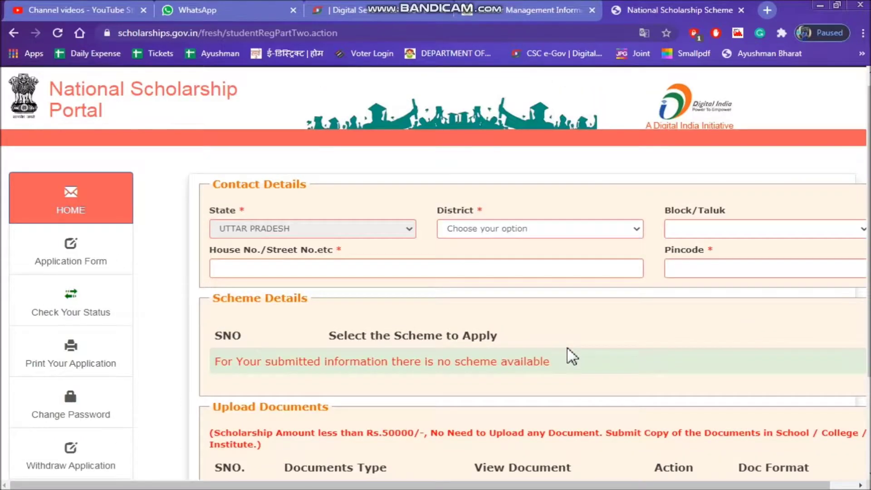
{"action": "scroll", "coordinate": [571, 356], "scroll_direction": "down", "scroll_amount": 4}
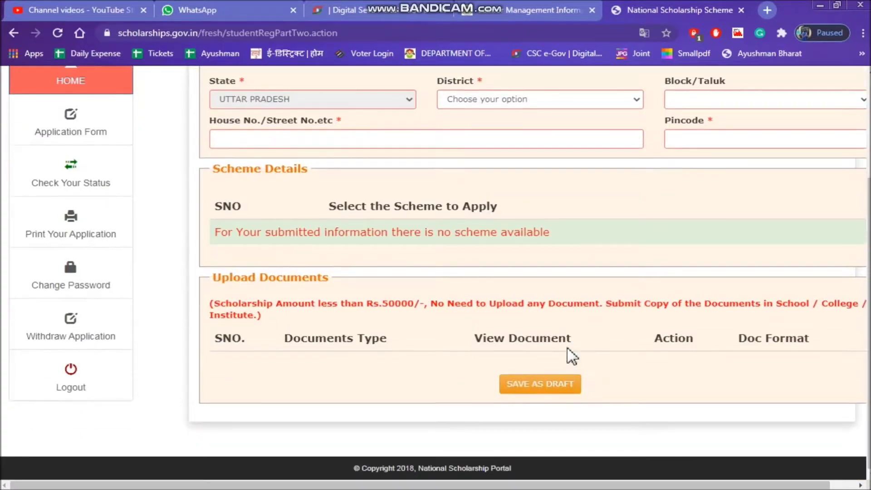
{"action": "scroll", "coordinate": [571, 356], "scroll_direction": "up", "scroll_amount": 4}
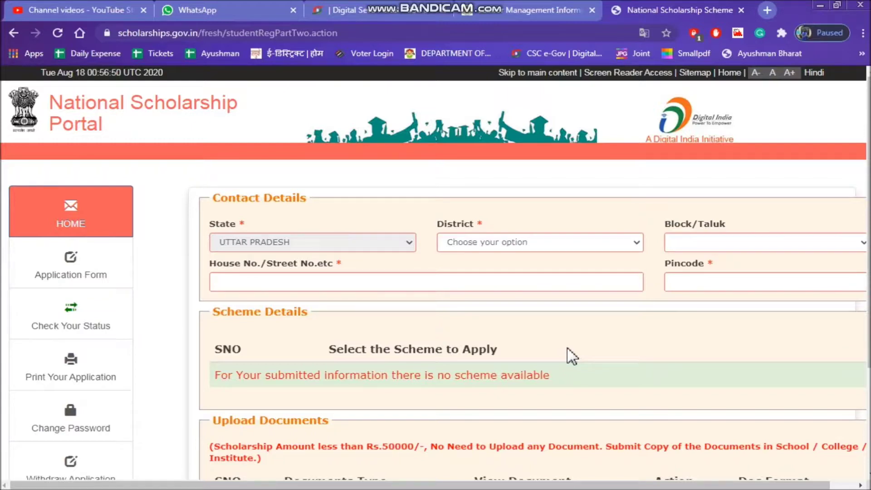
{"action": "scroll", "coordinate": [118, 374], "scroll_direction": "down", "scroll_amount": 3}
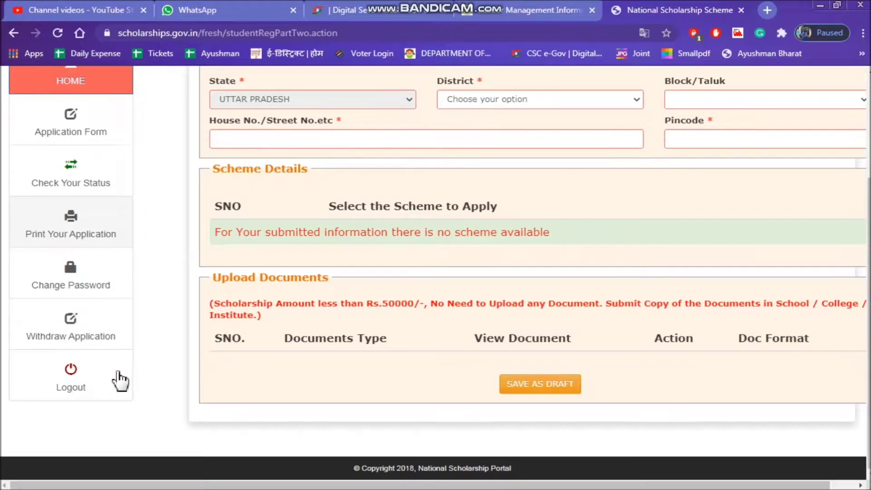
- On the Withdraw Application page, accept the declaration and focus the Reason of Withdraw box
{"action": "left_click", "coordinate": [78, 334]}
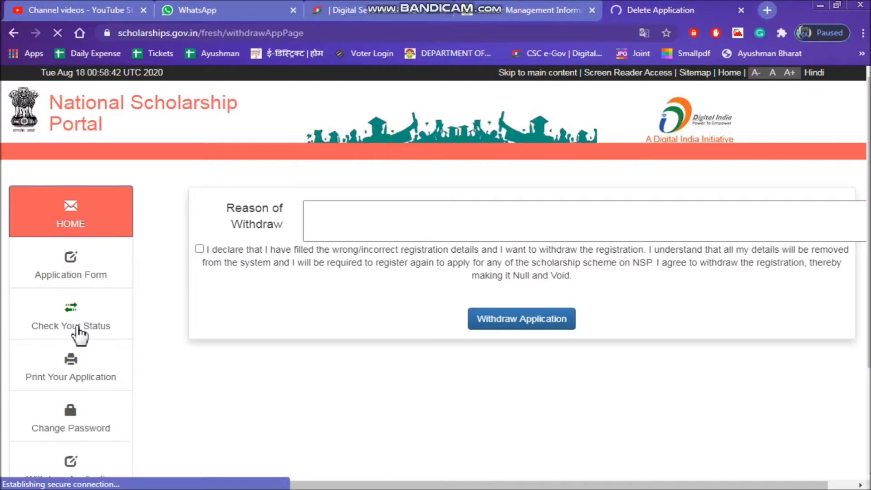
{"action": "left_click", "coordinate": [199, 249]}
{"action": "left_click", "coordinate": [331, 229]}
{"action": "left_click", "coordinate": [332, 230]}
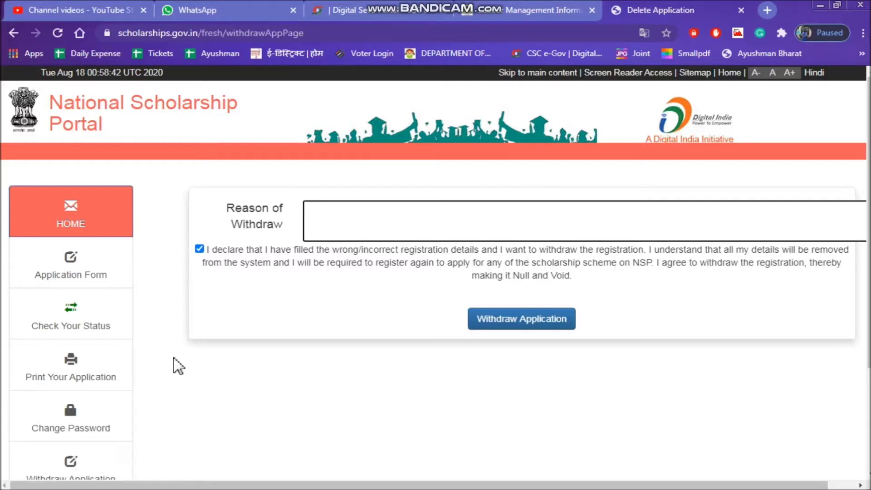
{"action": "scroll", "coordinate": [445, 391], "scroll_direction": "down", "scroll_amount": 3}
{"action": "scroll", "coordinate": [445, 391], "scroll_direction": "up", "scroll_amount": 3}
{"action": "scroll", "coordinate": [446, 391], "scroll_direction": "down", "scroll_amount": 3}
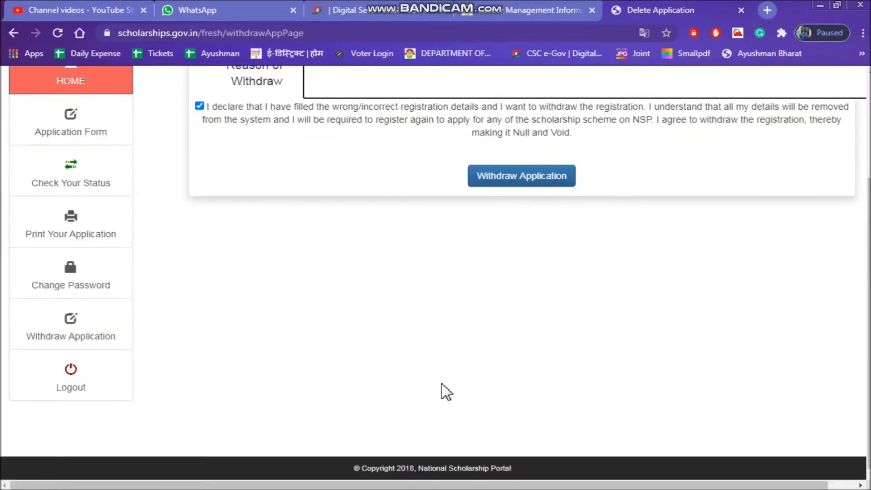
{"action": "scroll", "coordinate": [446, 391], "scroll_direction": "up", "scroll_amount": 3}
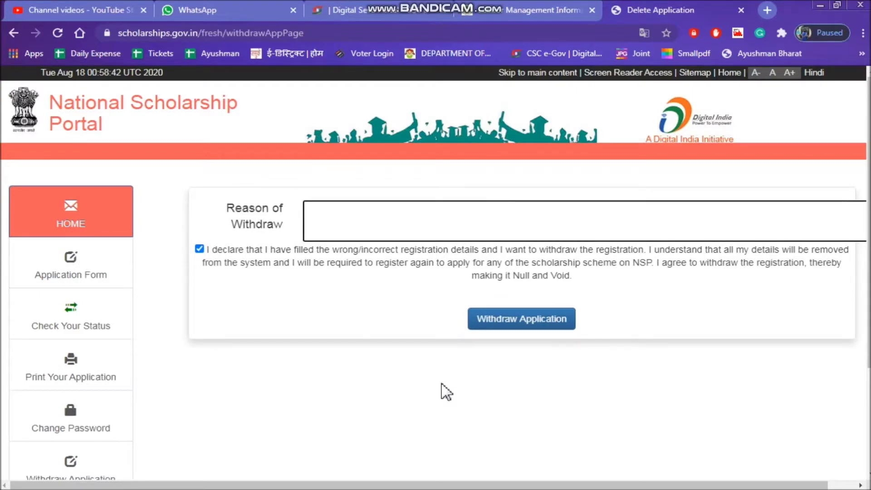
{"action": "scroll", "coordinate": [446, 391], "scroll_direction": "down", "scroll_amount": 3}
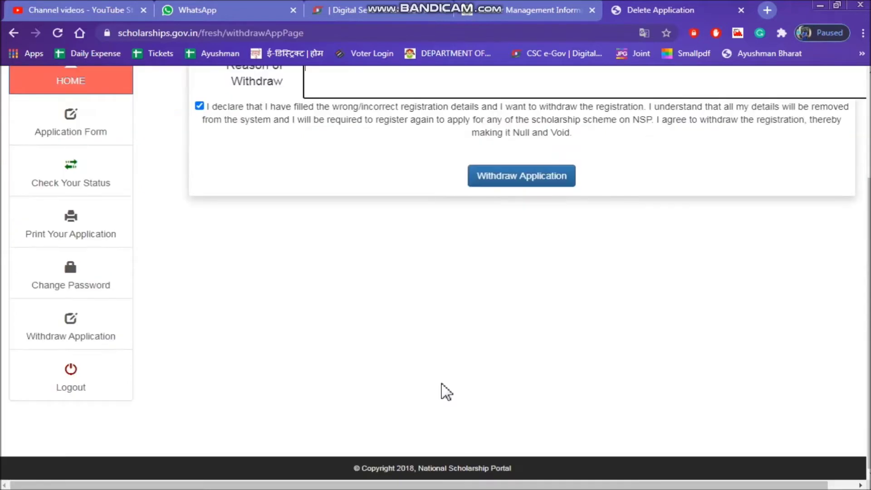
{"action": "scroll", "coordinate": [446, 391], "scroll_direction": "up", "scroll_amount": 3}
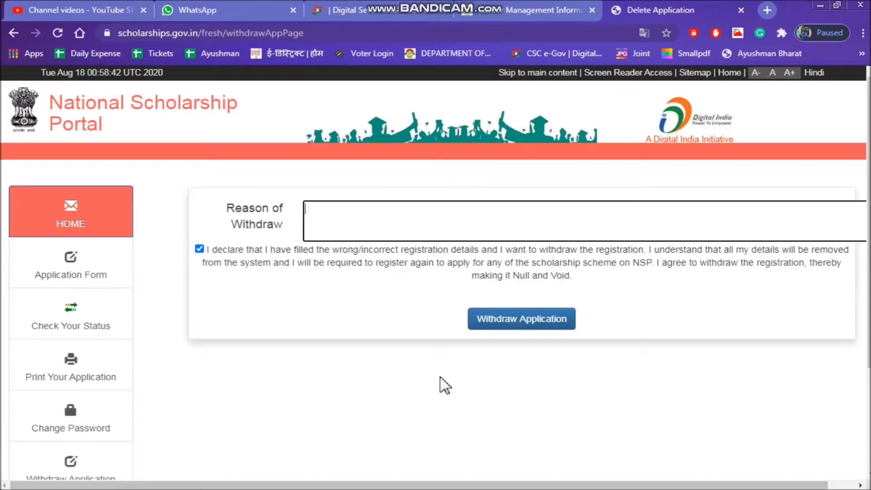
{"action": "scroll", "coordinate": [445, 388], "scroll_direction": "down", "scroll_amount": 3}
{"action": "scroll", "coordinate": [445, 386], "scroll_direction": "up", "scroll_amount": 3}
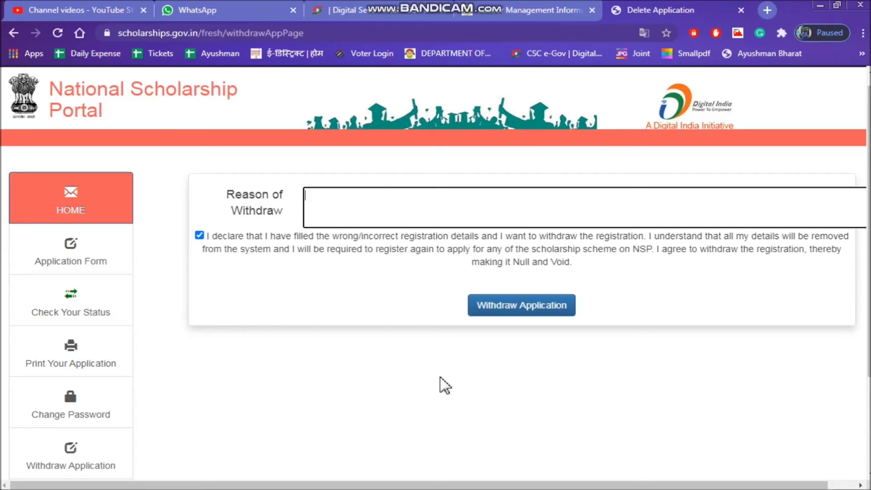
{"action": "scroll", "coordinate": [444, 384], "scroll_direction": "down", "scroll_amount": 3}
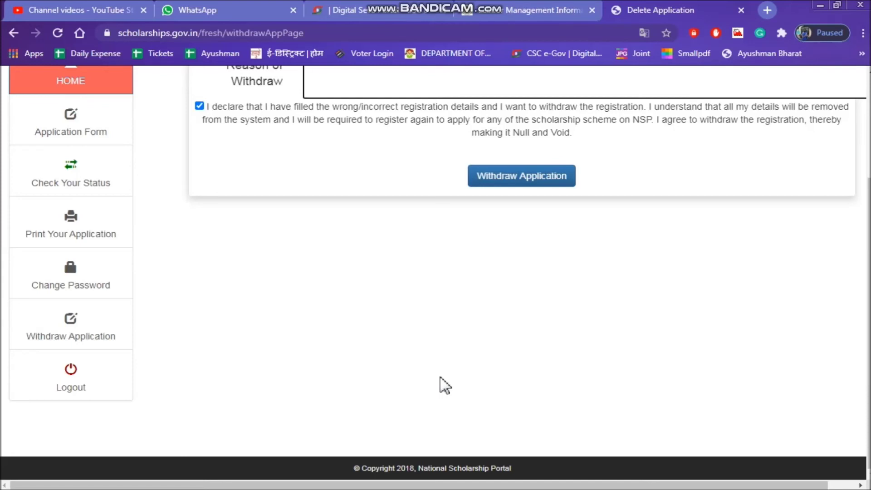
{"action": "scroll", "coordinate": [444, 384], "scroll_direction": "up", "scroll_amount": 3}
{"action": "scroll", "coordinate": [445, 385], "scroll_direction": "down", "scroll_amount": 3}
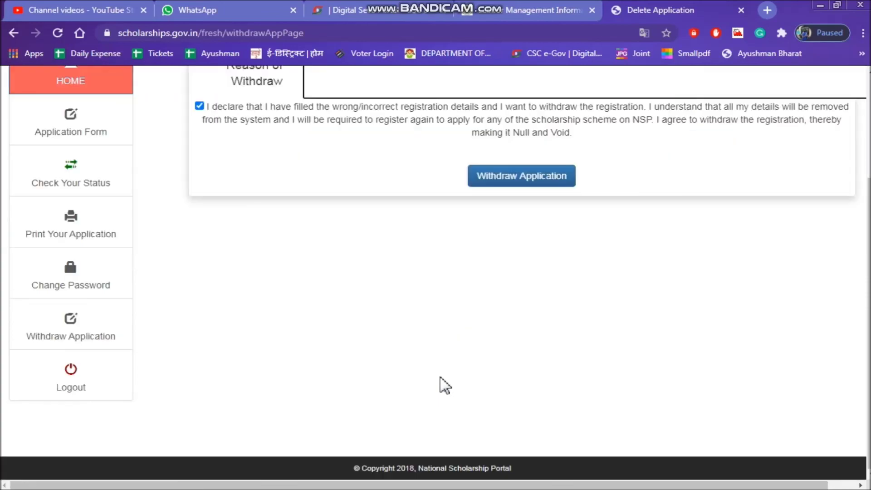